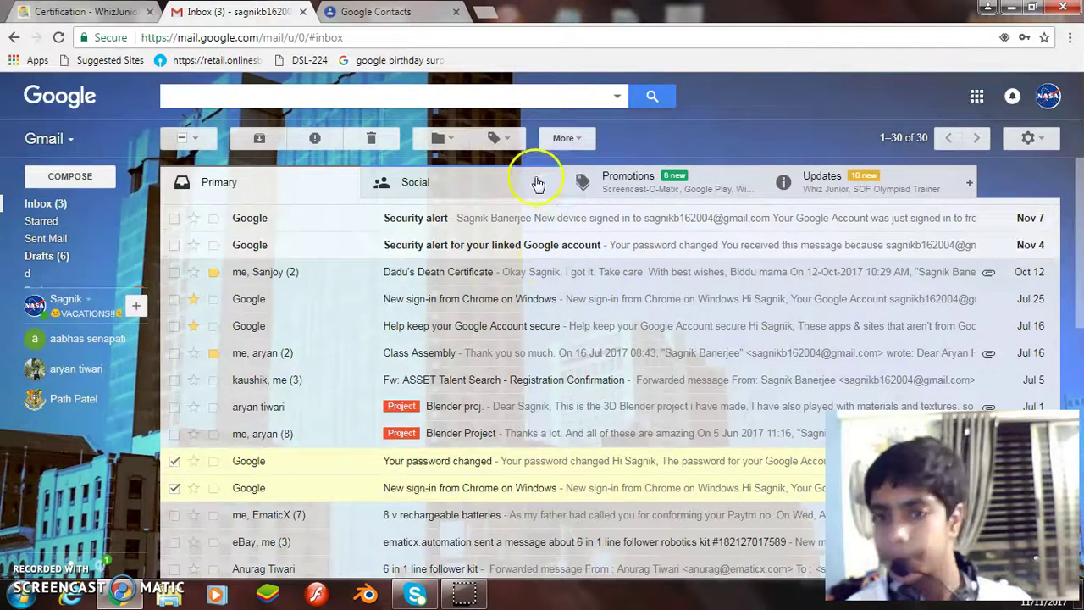
Review the WhizJuniors course task list, then return to the Gmail inbox.
{"action": "key", "text": "ctrl+shift+Tab"}
{"action": "scroll", "coordinate": [415, 203], "scroll_direction": "up", "scroll_amount": 4}
{"action": "scroll", "coordinate": [428, 386], "scroll_direction": "down", "scroll_amount": 1}
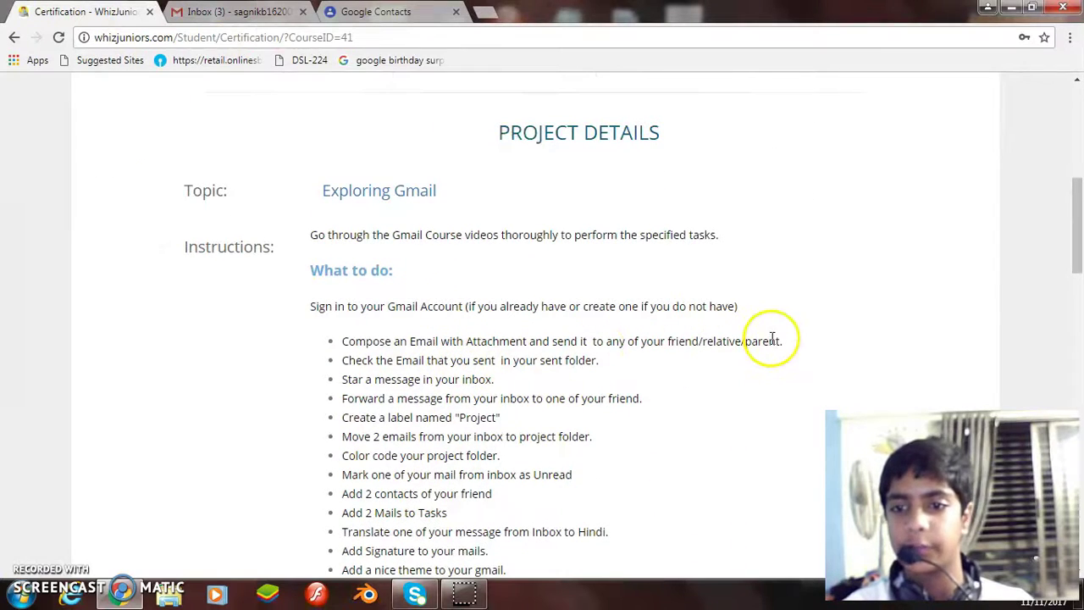
{"action": "key", "text": "ctrl+Tab"}
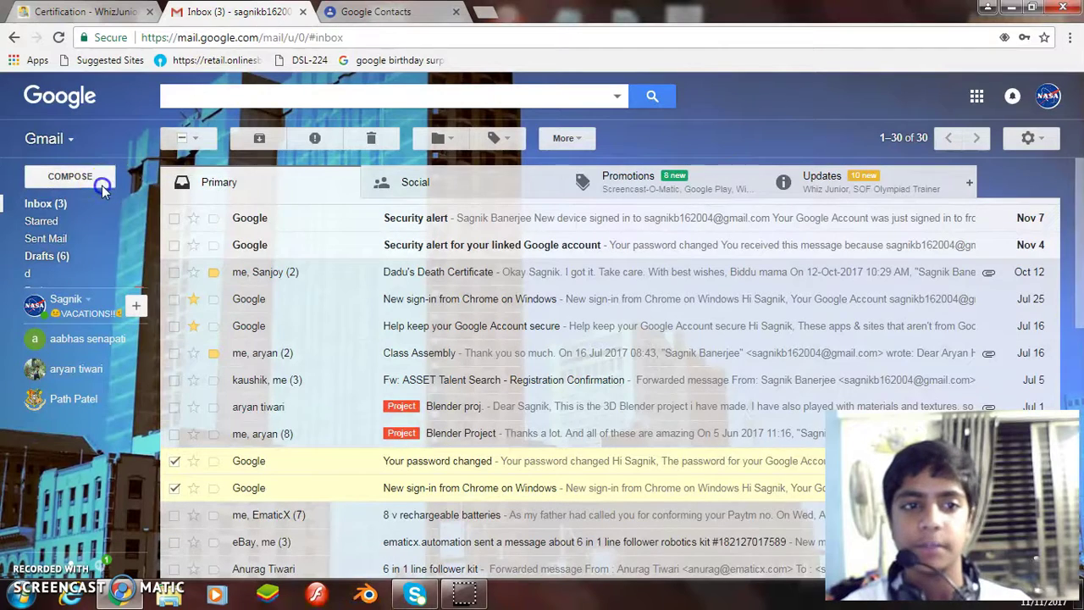
Start a new email to the friend's suggested address with subject 'Whiz Juniors'.
{"action": "left_click", "coordinate": [100, 187]}
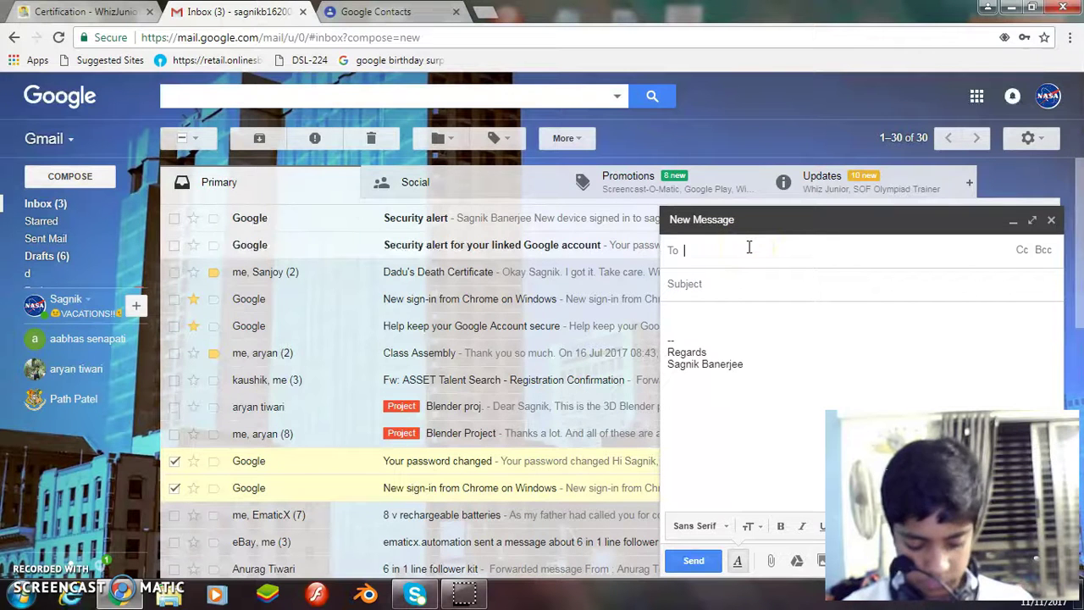
{"action": "type", "text": "ph"}
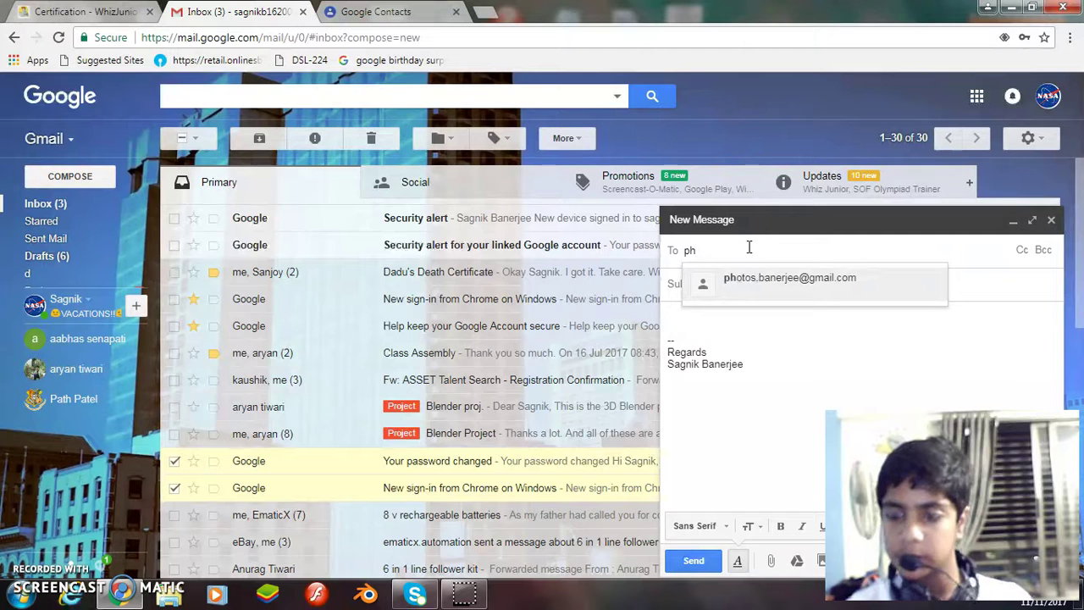
{"action": "key", "text": "Return"}
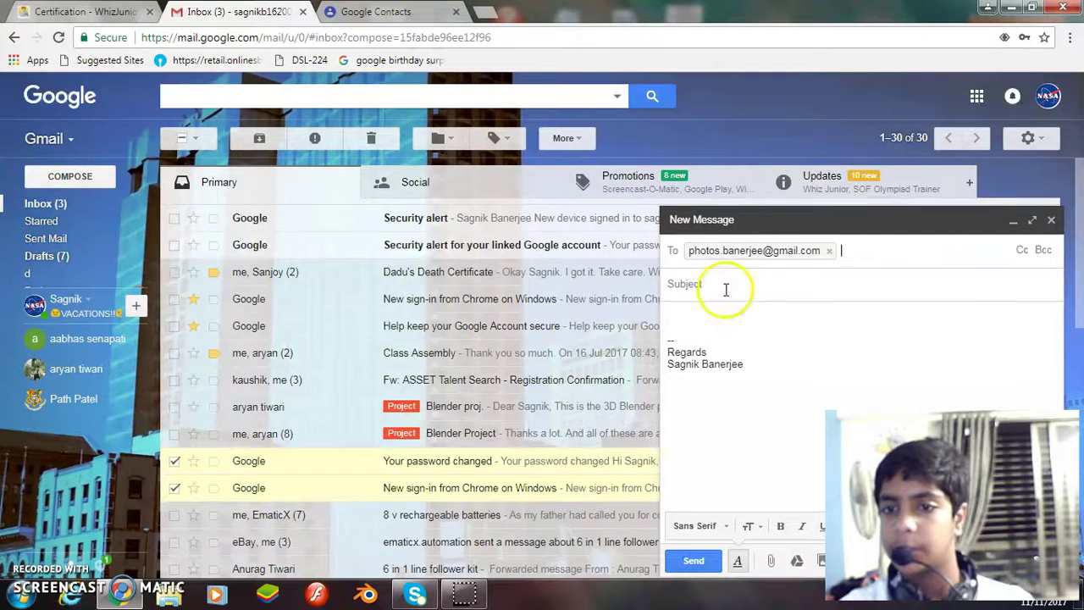
{"action": "left_click", "coordinate": [725, 289]}
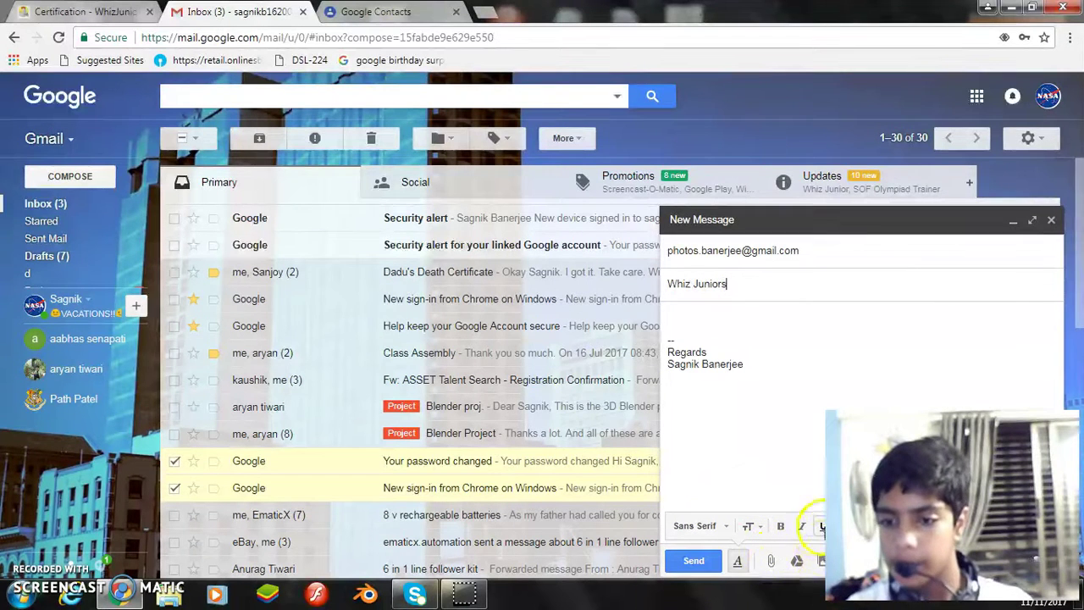
Attach the image 8050427_f520.jpg and send the email.
{"action": "left_click", "coordinate": [771, 561]}
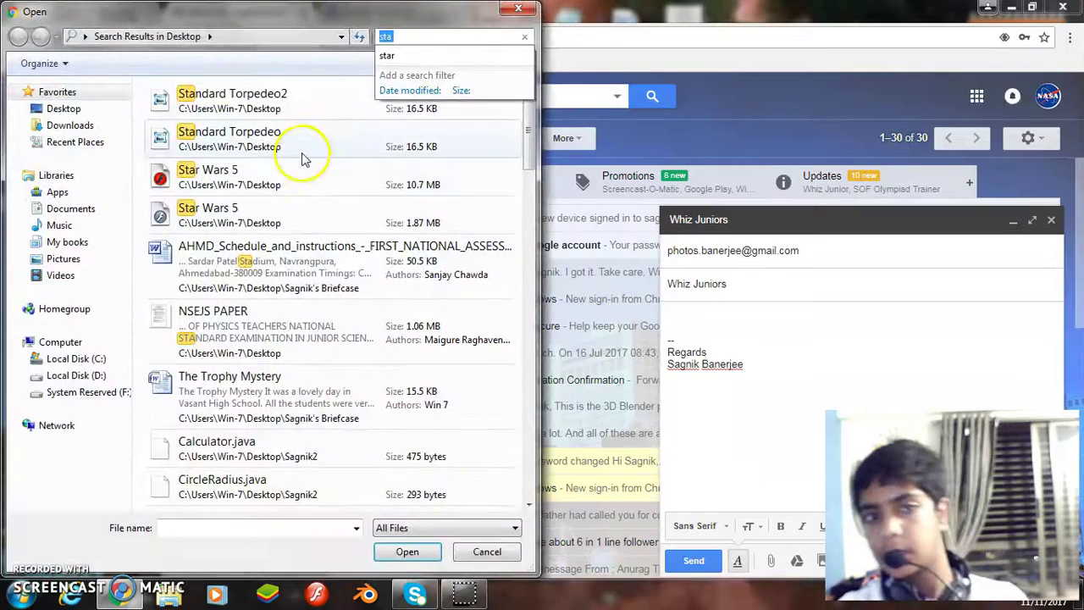
{"action": "left_click_drag", "start_coordinate": [527, 138], "coordinate": [536, 307]}
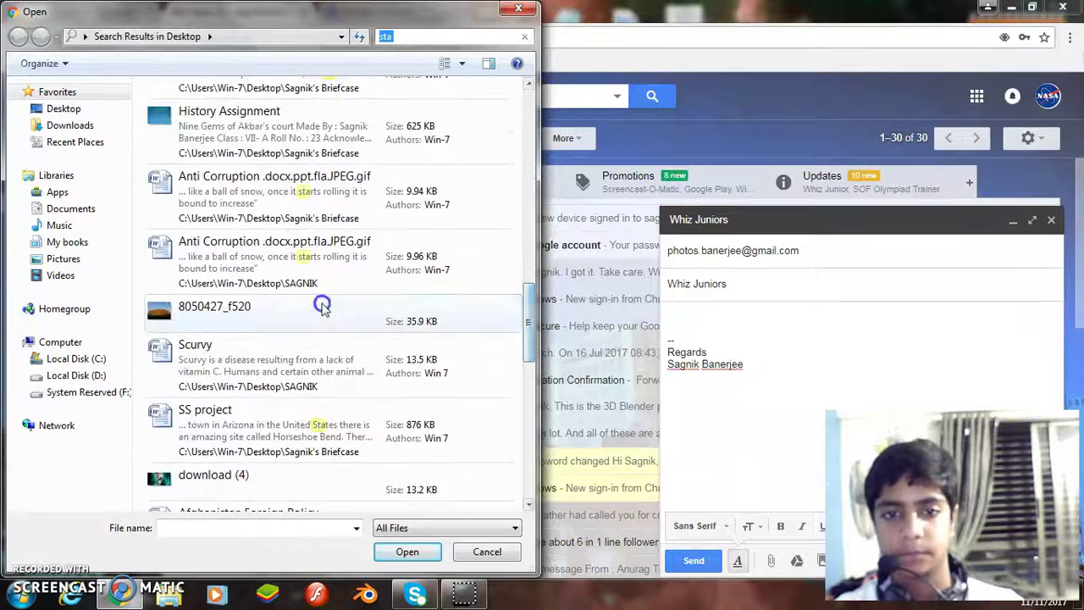
{"action": "left_click", "coordinate": [322, 305]}
{"action": "left_click", "coordinate": [411, 561]}
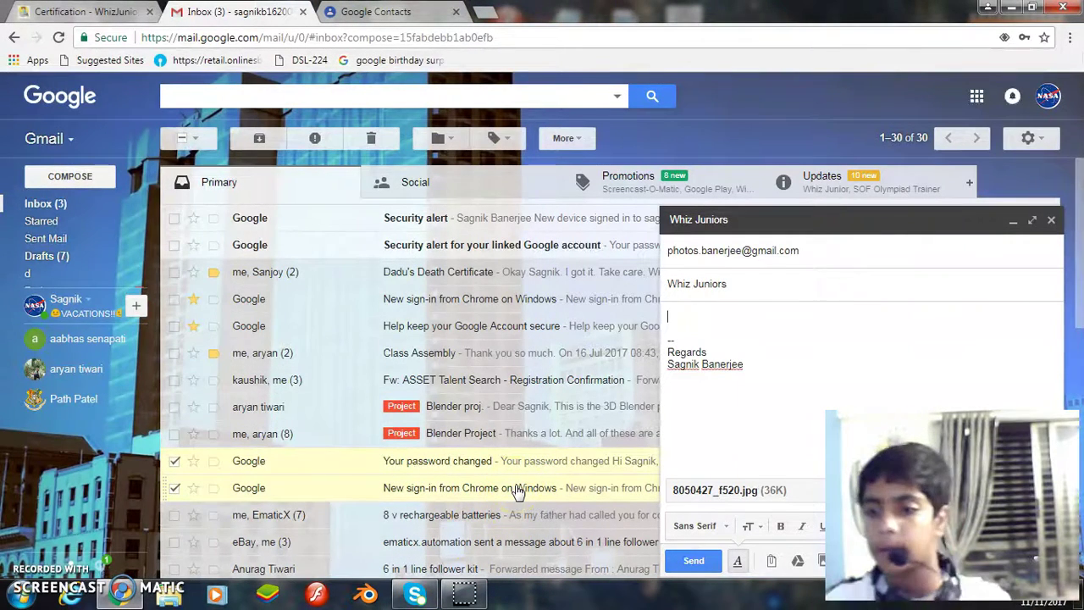
{"action": "left_click", "coordinate": [693, 561]}
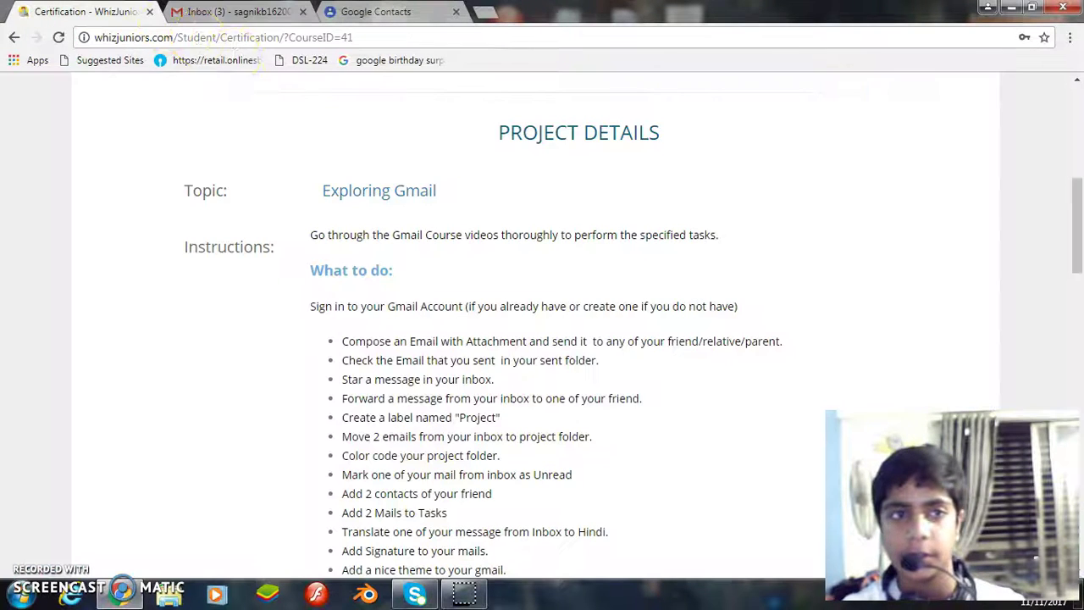
Open the sent 'Whiz Juniors' conversation in Sent Mail, then return to the course task list.
{"action": "left_click", "coordinate": [98, 12]}
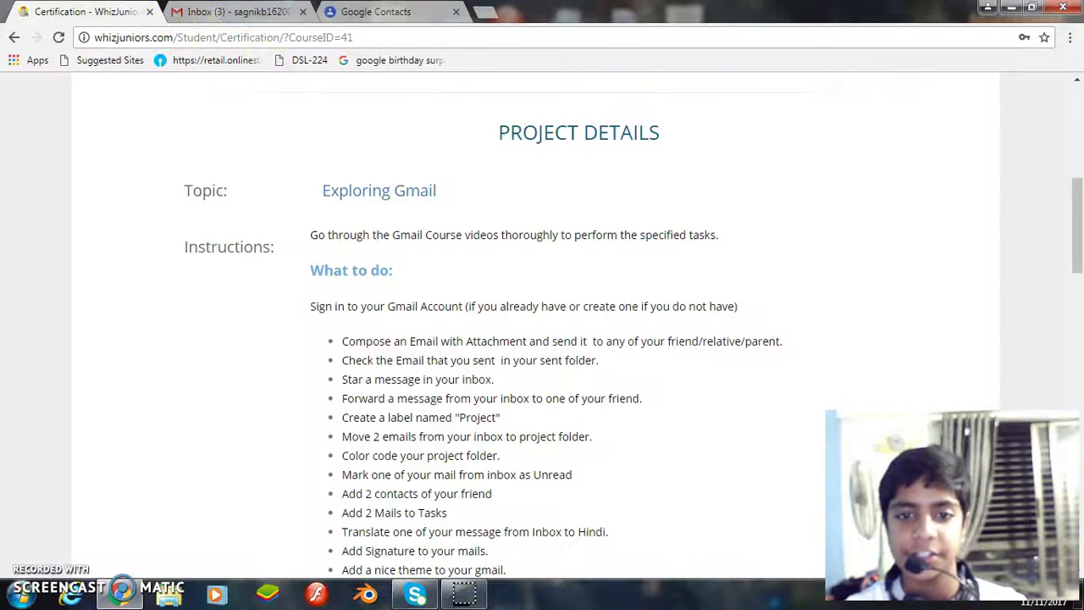
{"action": "left_click", "coordinate": [242, 12]}
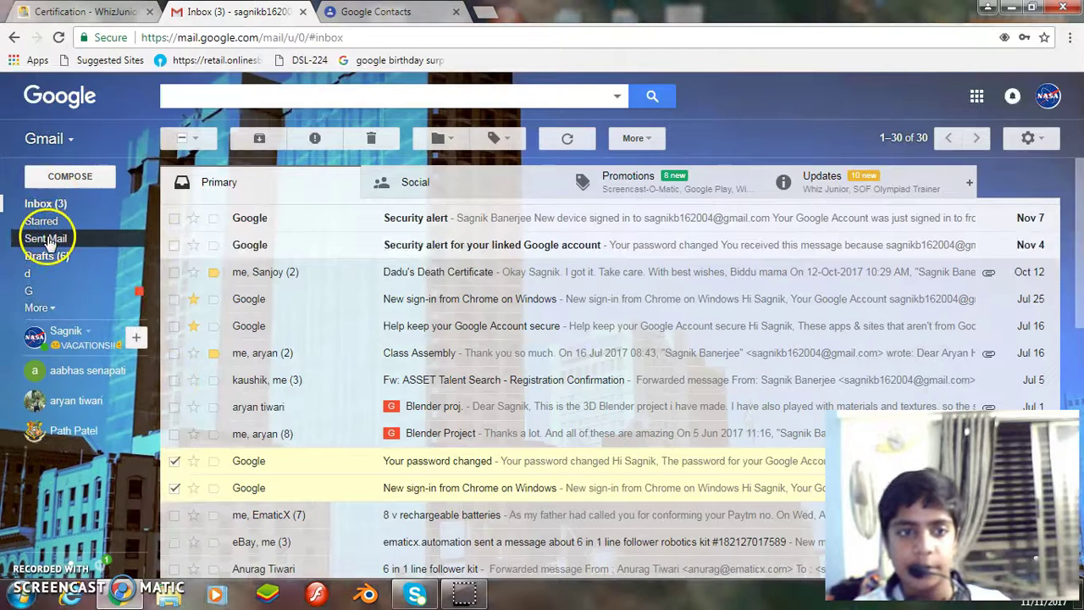
{"action": "left_click", "coordinate": [46, 238]}
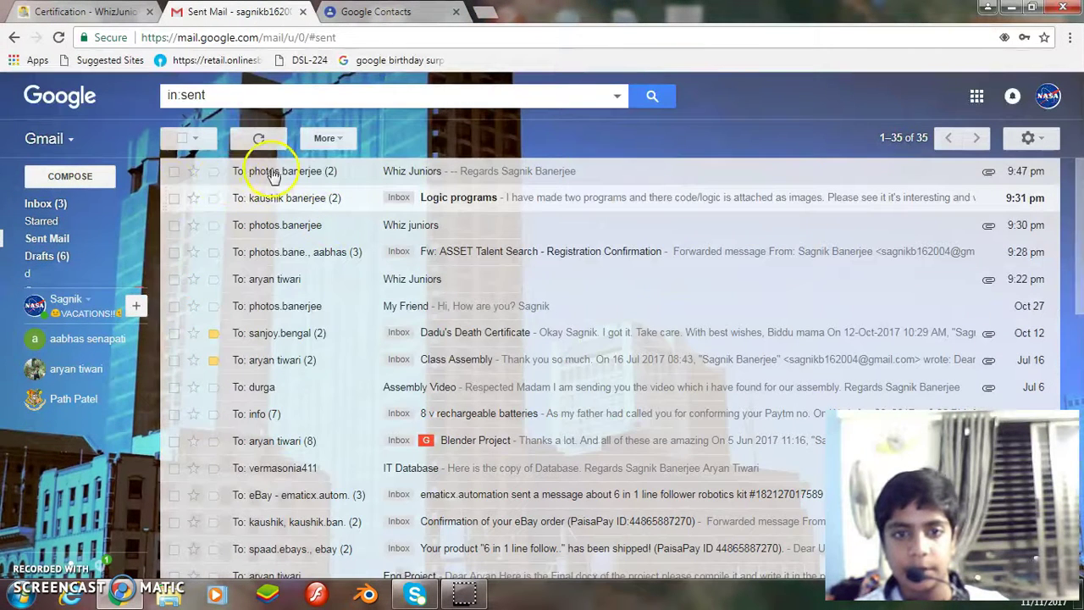
{"action": "left_click", "coordinate": [283, 170]}
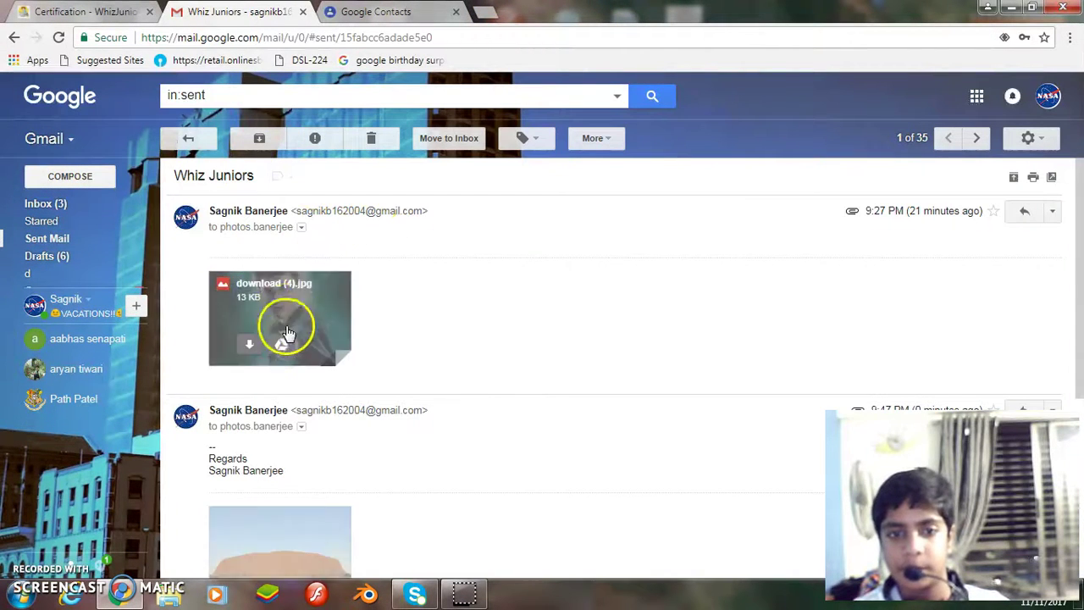
{"action": "scroll", "coordinate": [302, 254], "scroll_direction": "down", "scroll_amount": 2}
{"action": "left_click", "coordinate": [188, 140]}
{"action": "key", "text": "ctrl+shift+Tab"}
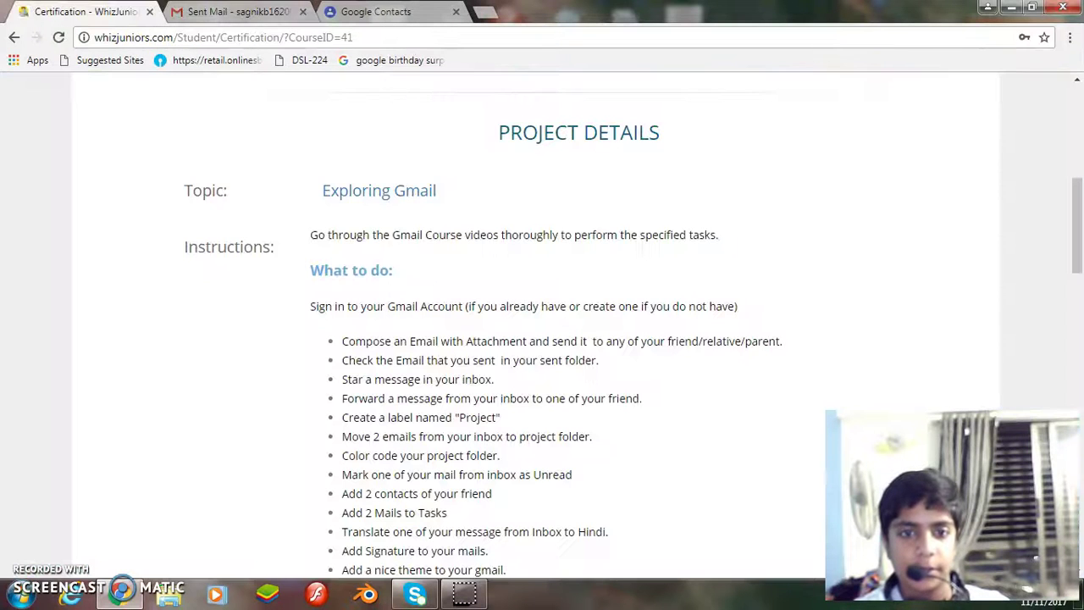
Go to the inbox and star the 'Our Final animation' message, checking the task list midway.
{"action": "left_click", "coordinate": [211, 8]}
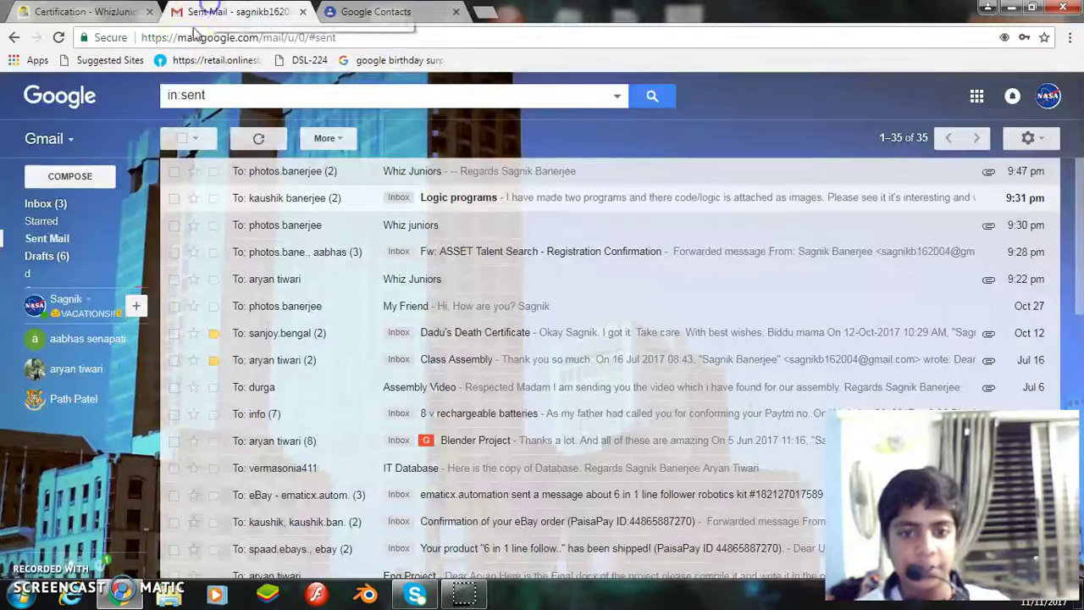
{"action": "left_click", "coordinate": [60, 204]}
{"action": "scroll", "coordinate": [484, 254], "scroll_direction": "down", "scroll_amount": 10}
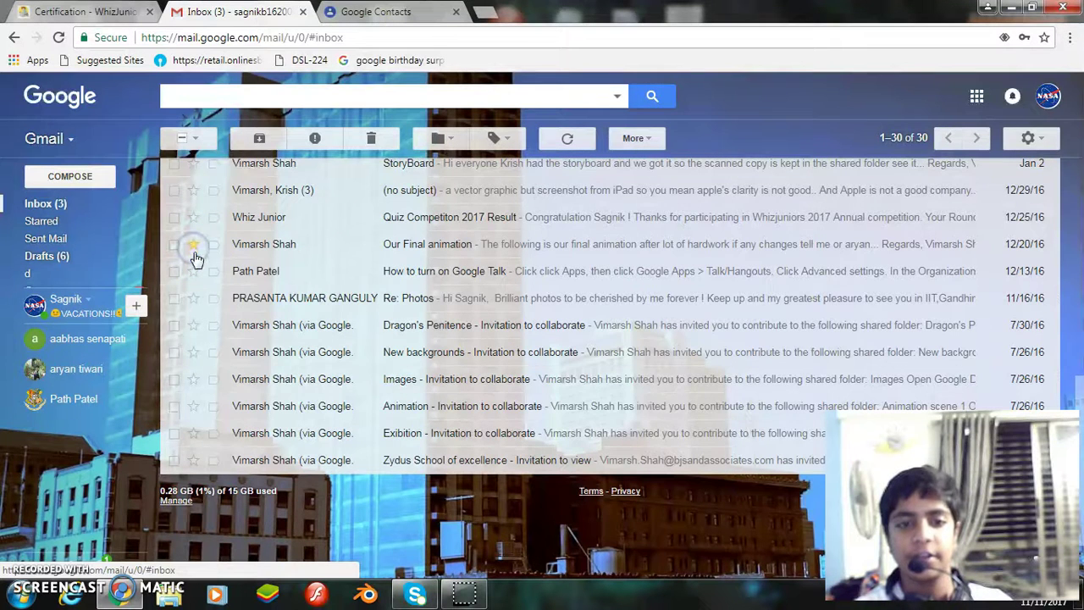
{"action": "left_click", "coordinate": [85, 11]}
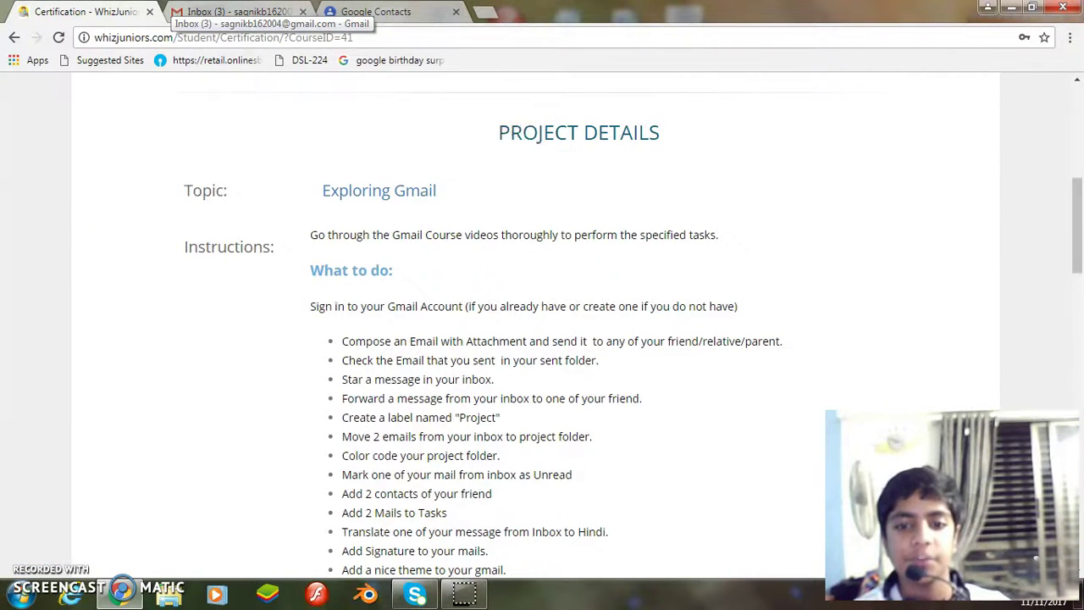
{"action": "left_click", "coordinate": [225, 11]}
{"action": "scroll", "coordinate": [666, 406], "scroll_direction": "up", "scroll_amount": 3}
{"action": "scroll", "coordinate": [418, 335], "scroll_direction": "down", "scroll_amount": 3}
{"action": "scroll", "coordinate": [417, 335], "scroll_direction": "down", "scroll_amount": 2}
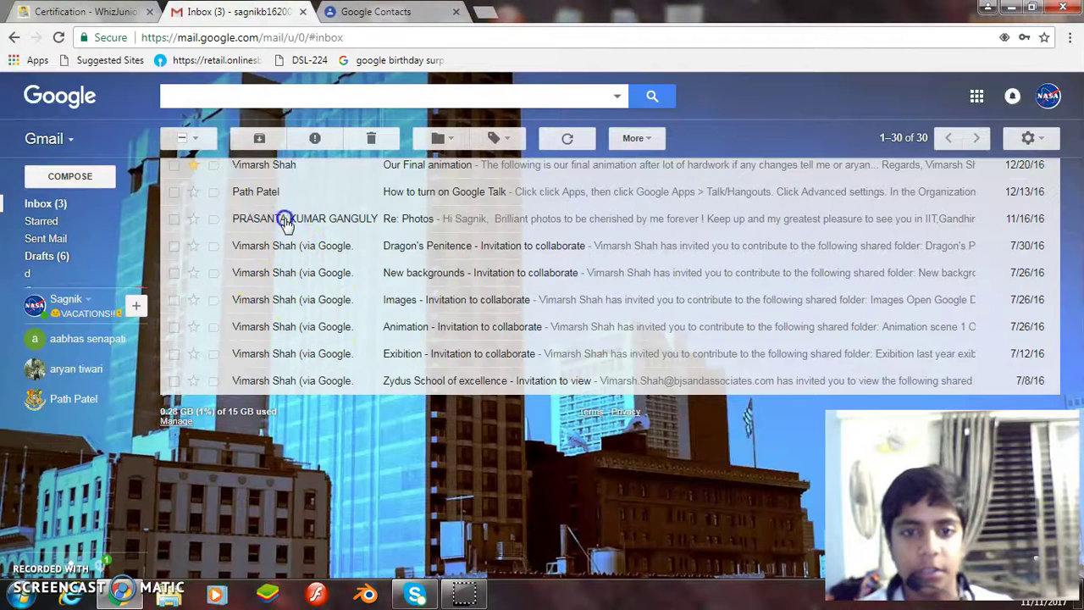
Forward the 'Re: Photos' message to the friend's suggested address, then return to the task list.
{"action": "left_click", "coordinate": [285, 220]}
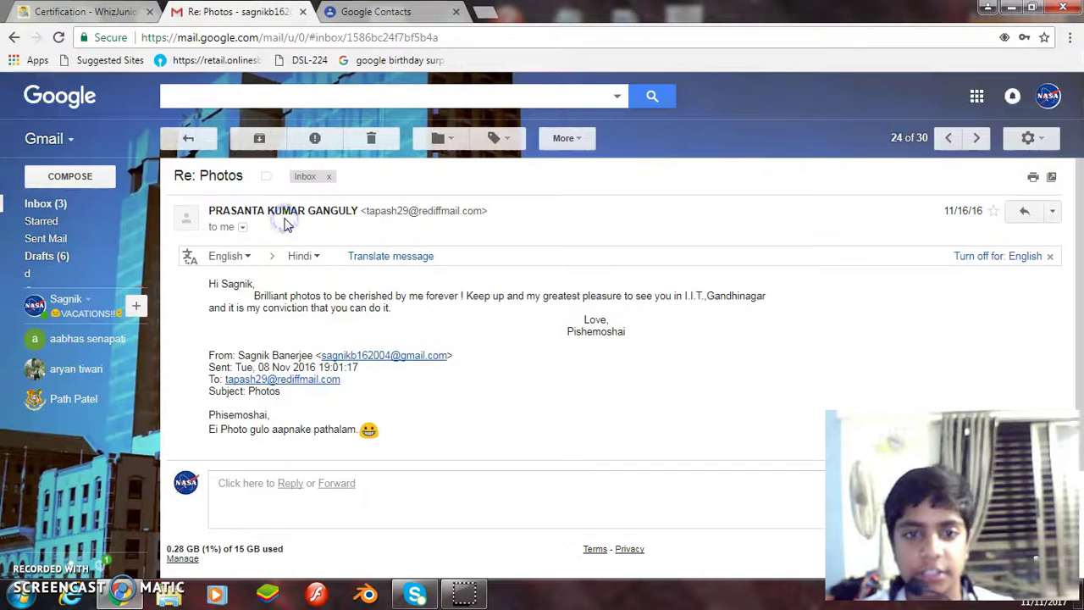
{"action": "left_click", "coordinate": [1052, 211]}
{"action": "left_click", "coordinate": [862, 256]}
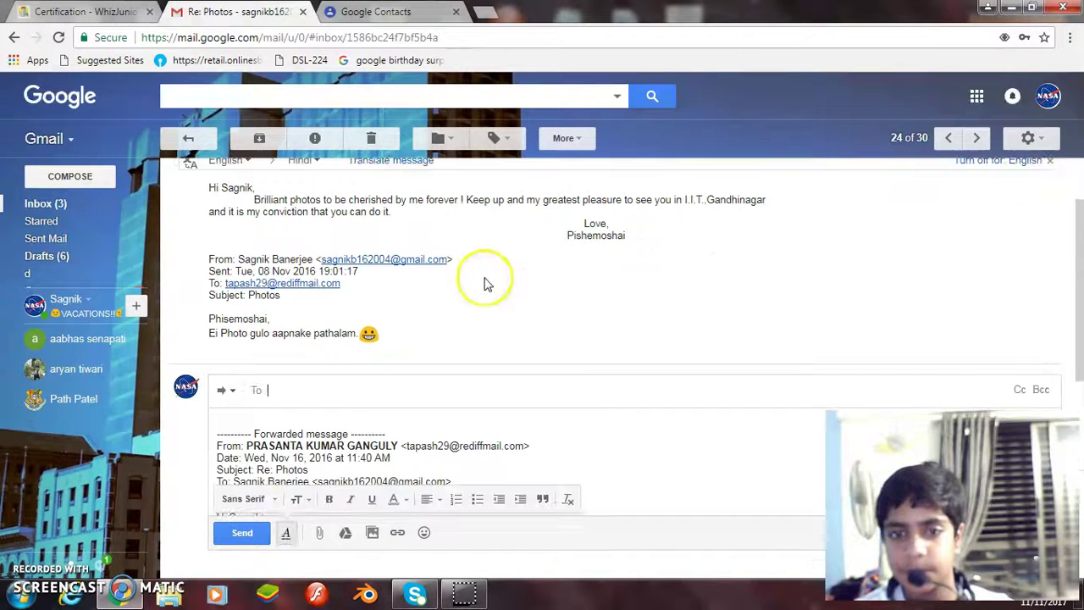
{"action": "type", "text": "p"}
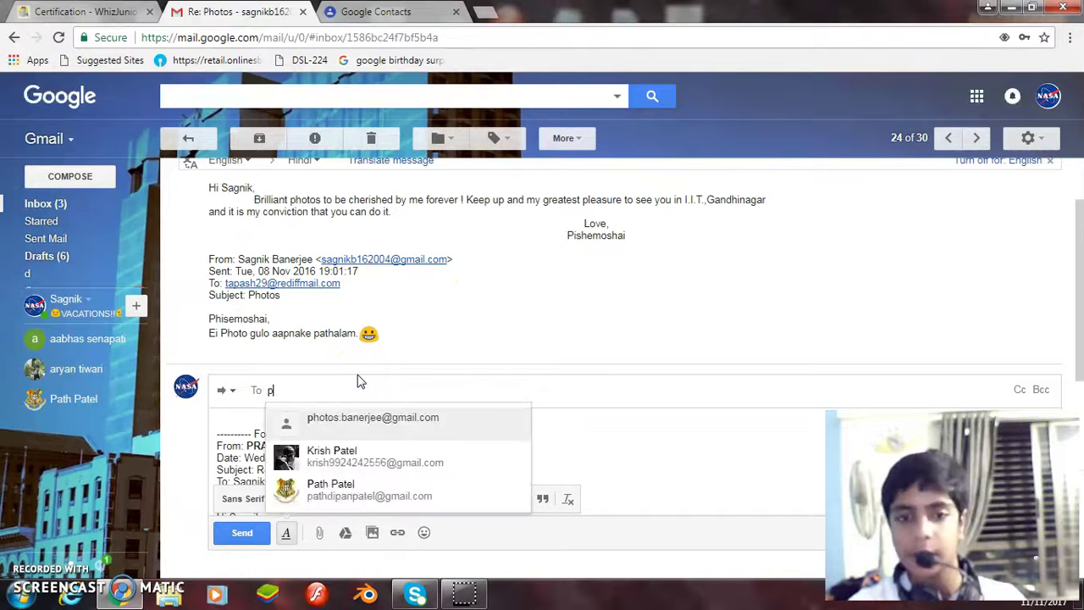
{"action": "key", "text": "Return"}
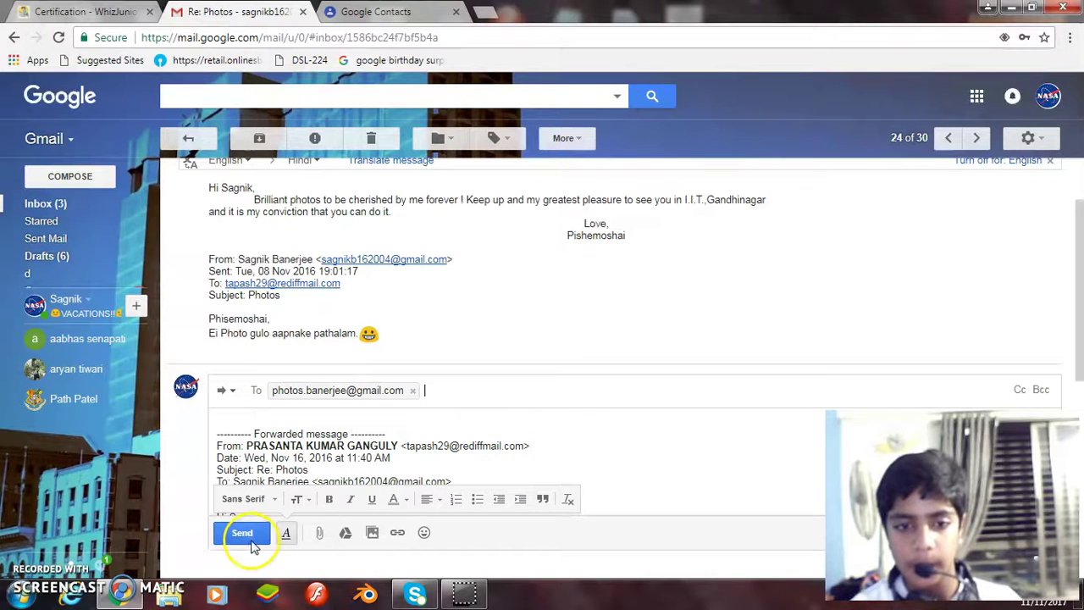
{"action": "left_click", "coordinate": [244, 533]}
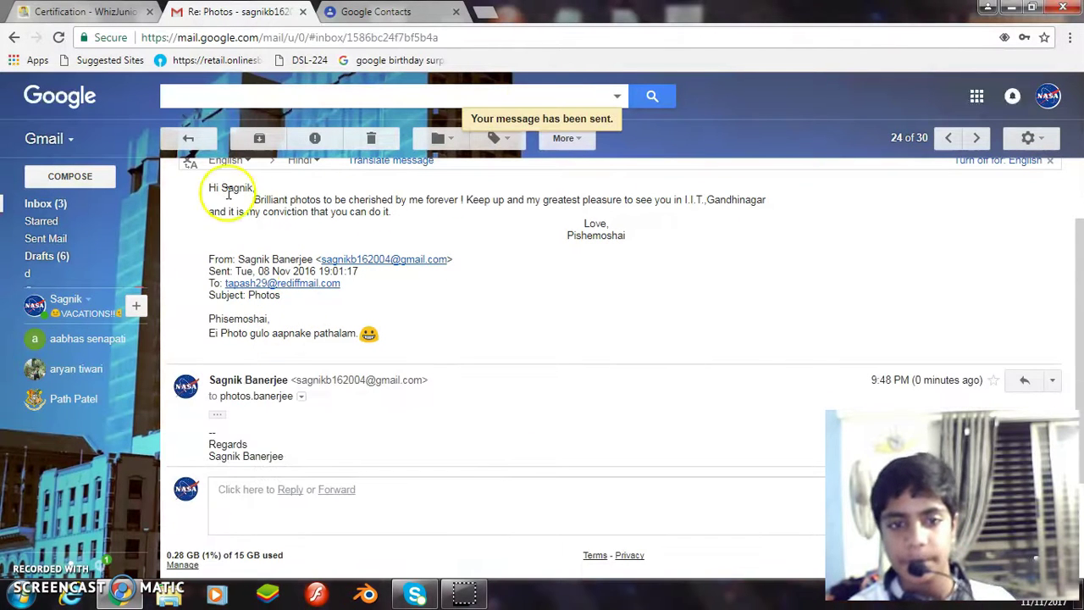
{"action": "left_click", "coordinate": [189, 140]}
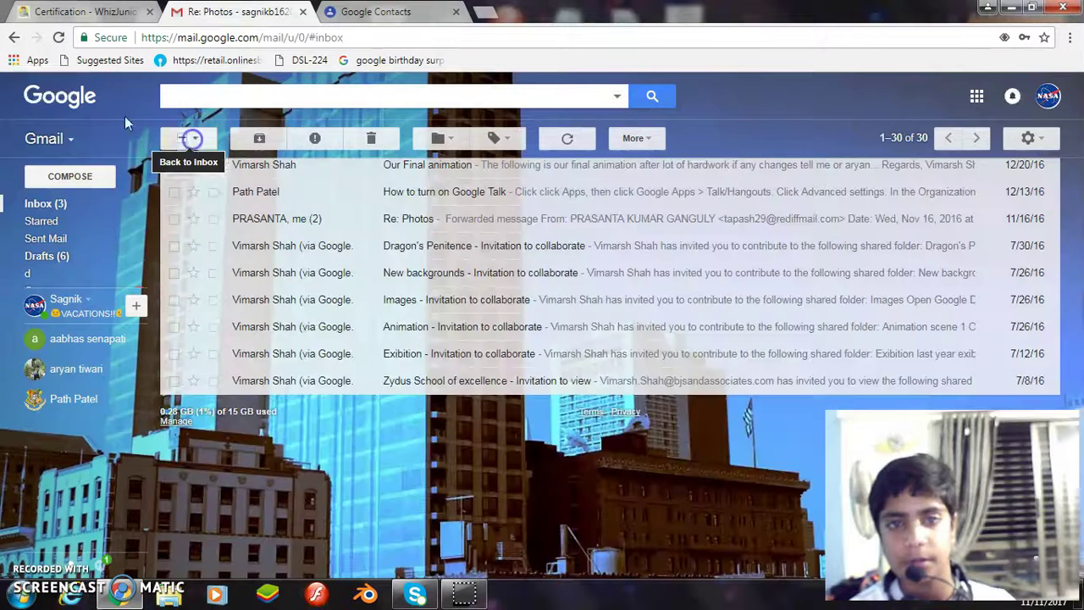
{"action": "left_click", "coordinate": [106, 15]}
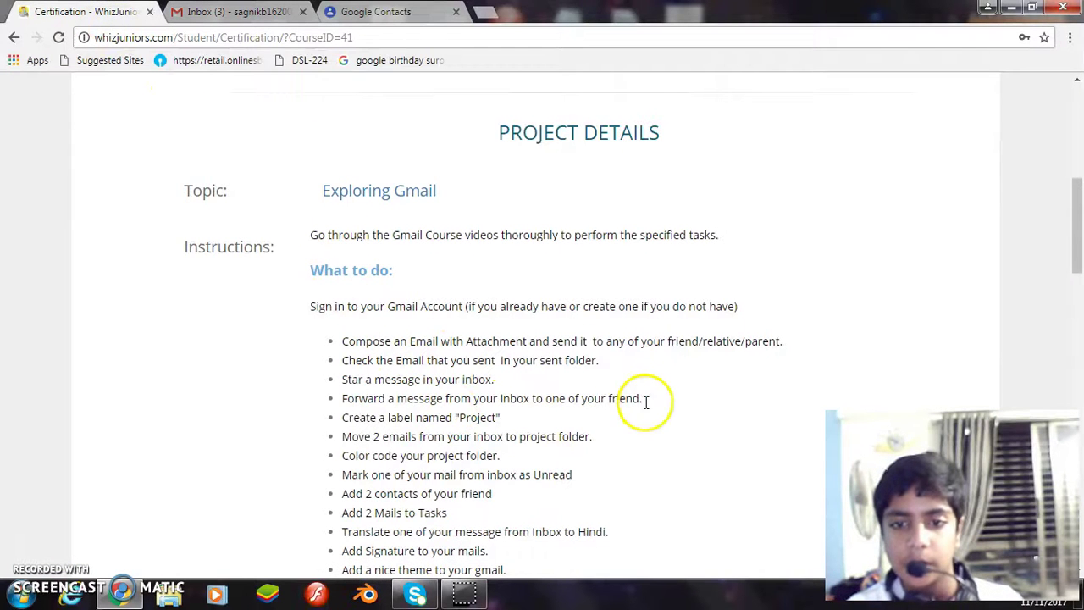
Create a new Gmail label named 'Project' from the sidebar's More list.
{"action": "left_click", "coordinate": [219, 12]}
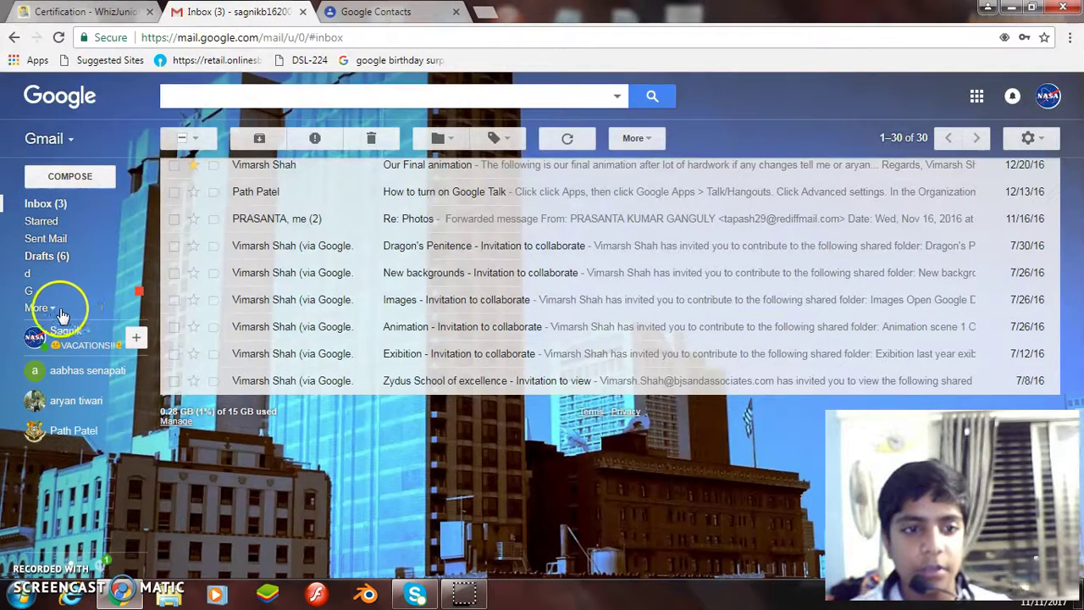
{"action": "left_click", "coordinate": [49, 312]}
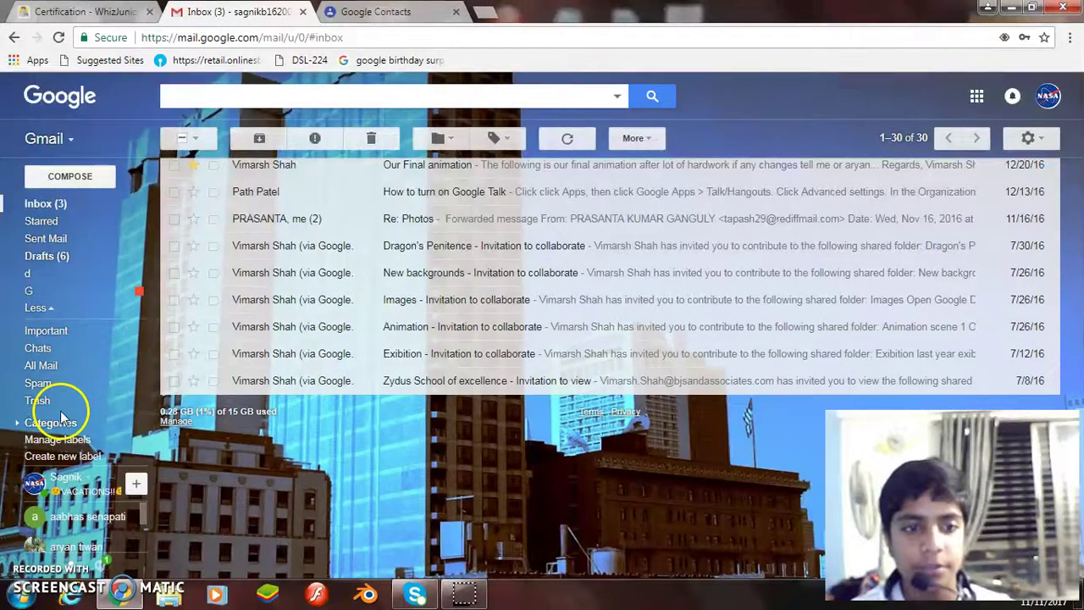
{"action": "left_click", "coordinate": [66, 455]}
{"action": "left_click", "coordinate": [404, 314]}
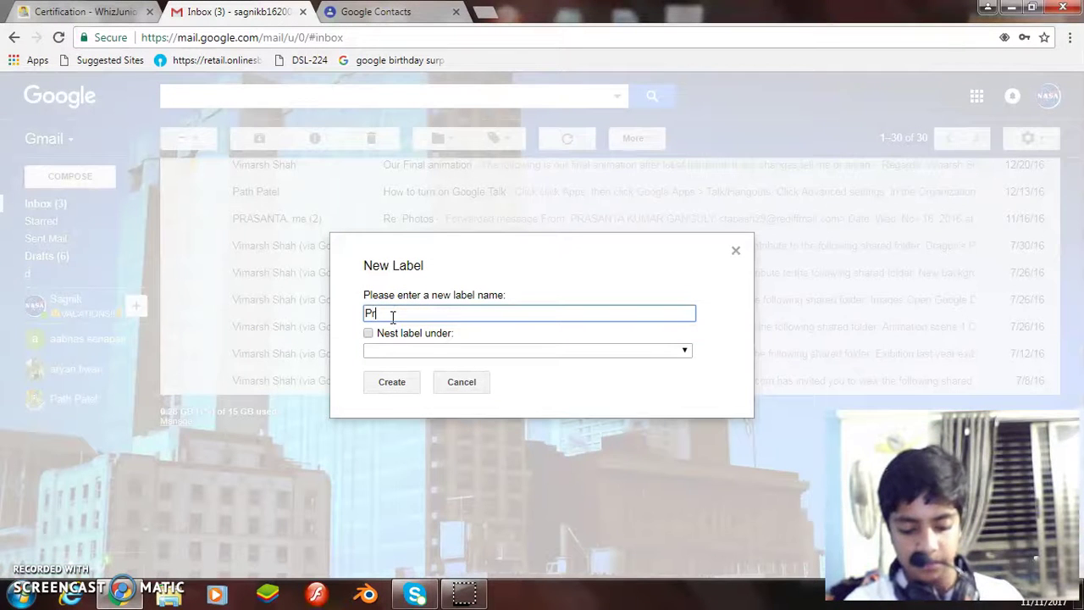
{"action": "type", "text": "Project"}
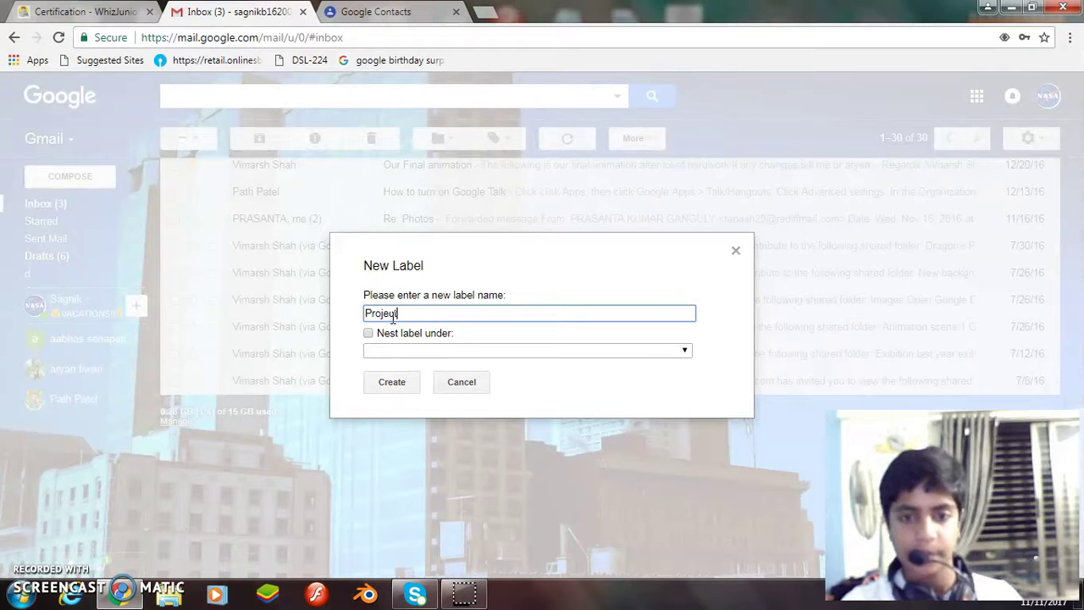
{"action": "left_click", "coordinate": [398, 384]}
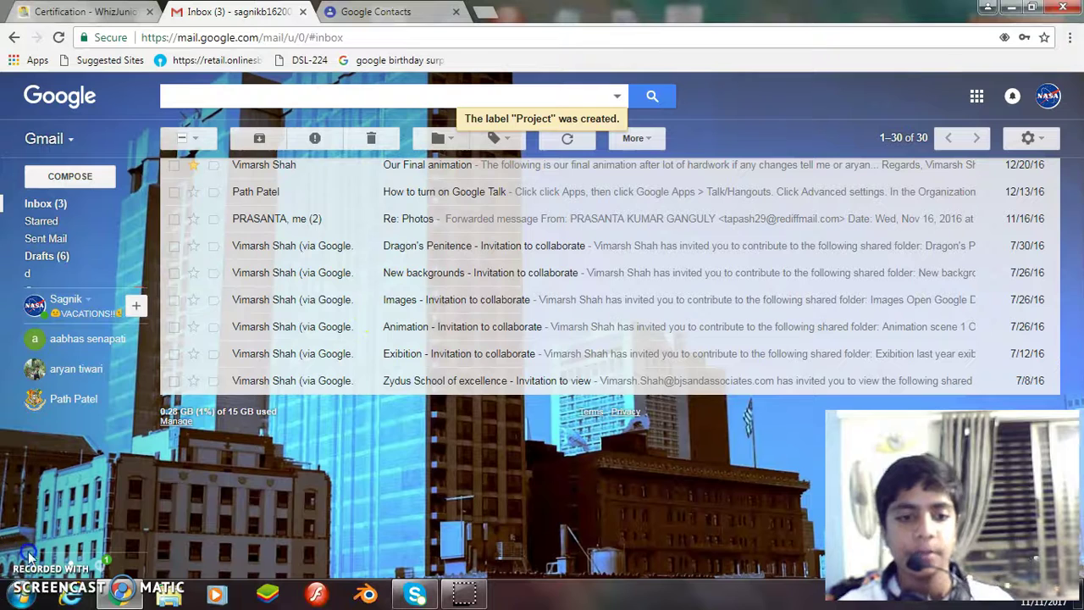
Check the WhizJuniors task list, then return to the Gmail inbox.
{"action": "left_click", "coordinate": [89, 12]}
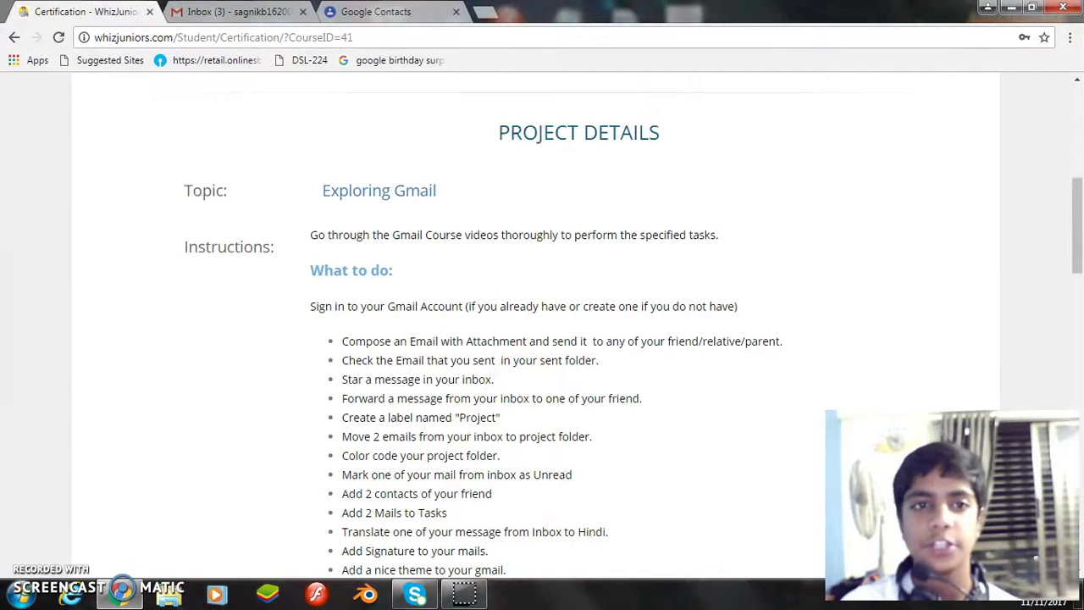
{"action": "key", "text": "ctrl+Tab"}
{"action": "scroll", "coordinate": [375, 314], "scroll_direction": "up", "scroll_amount": 10}
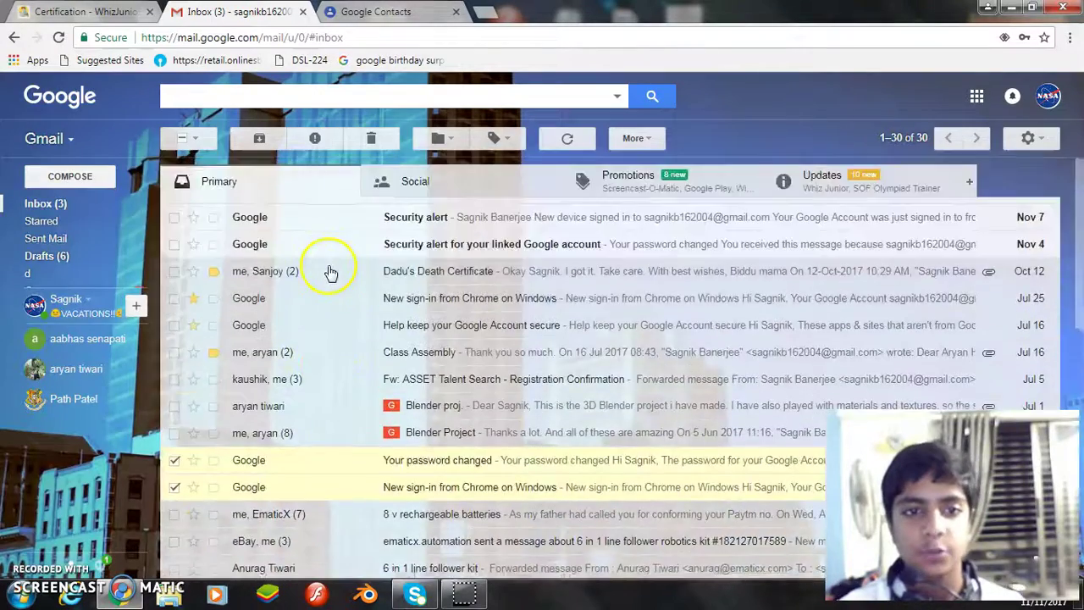
{"action": "scroll", "coordinate": [331, 272], "scroll_direction": "down", "scroll_amount": 5}
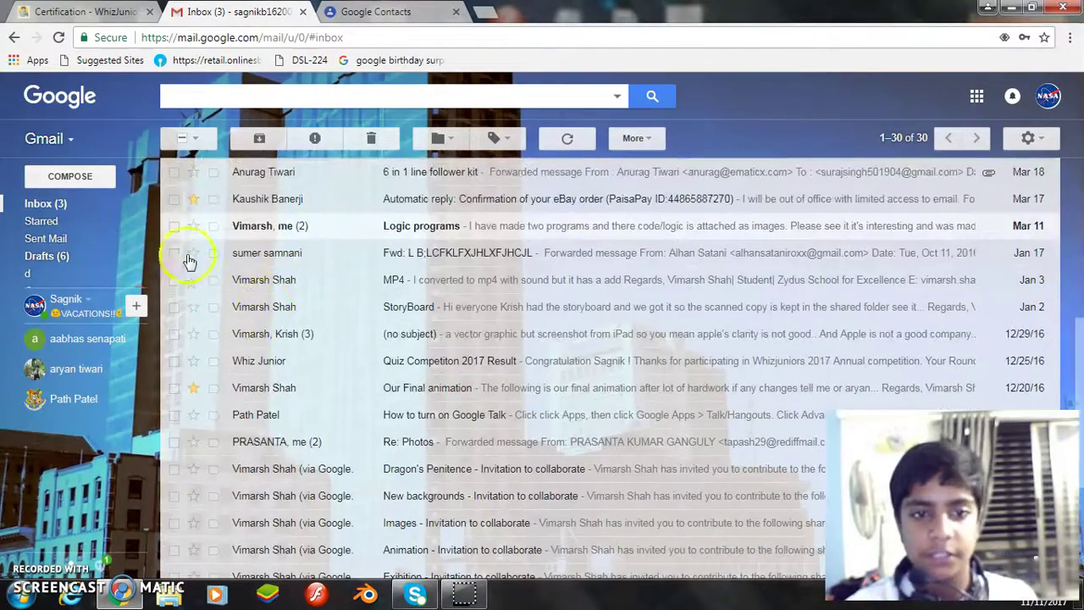
{"action": "left_click", "coordinate": [175, 254]}
{"action": "left_click", "coordinate": [175, 280]}
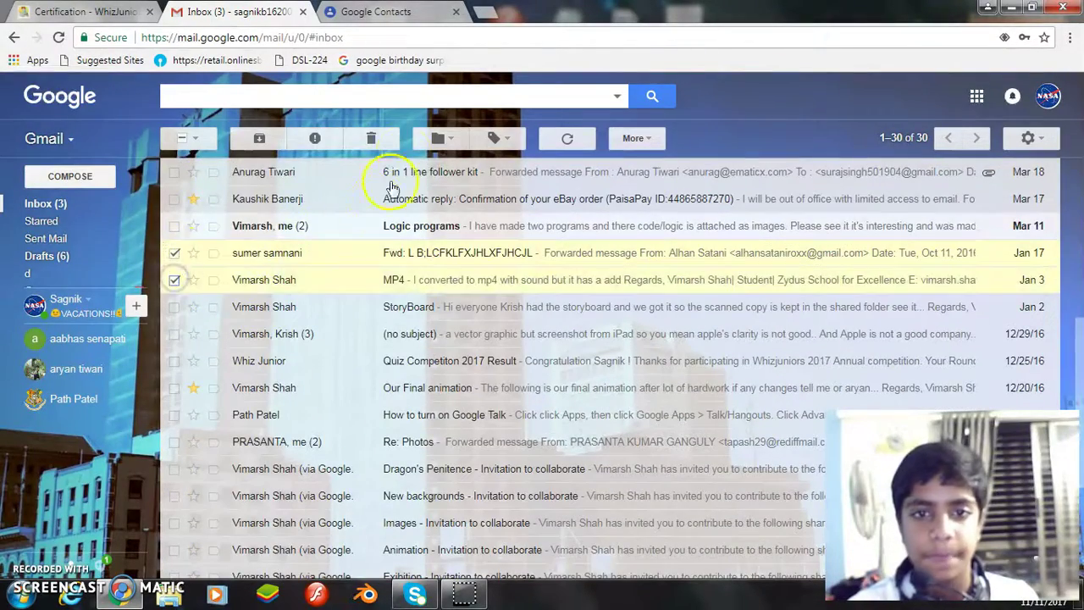
{"action": "left_click", "coordinate": [509, 144]}
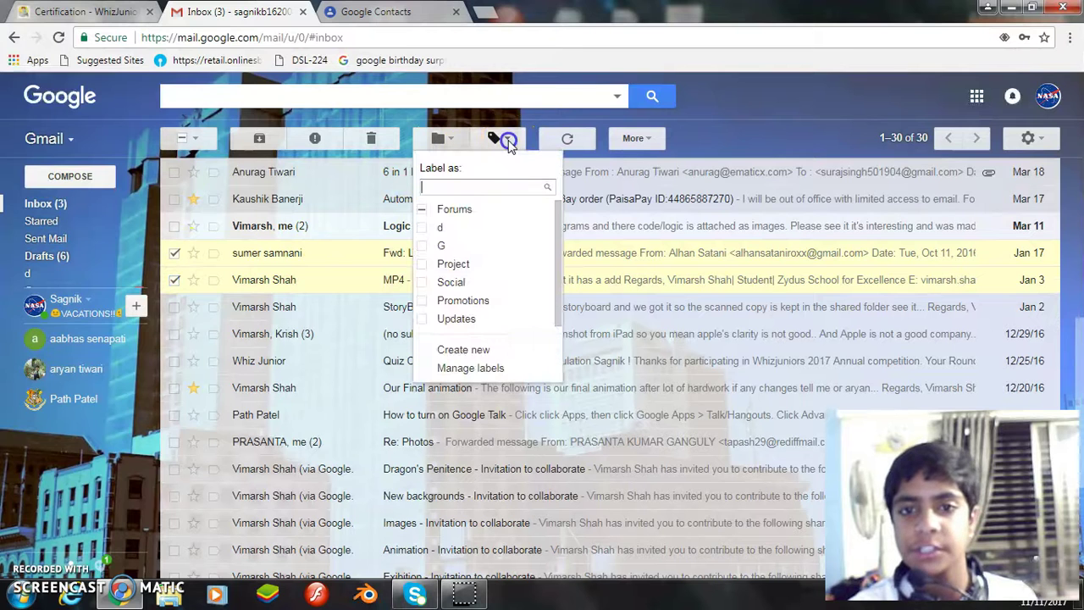
{"action": "left_click", "coordinate": [453, 265]}
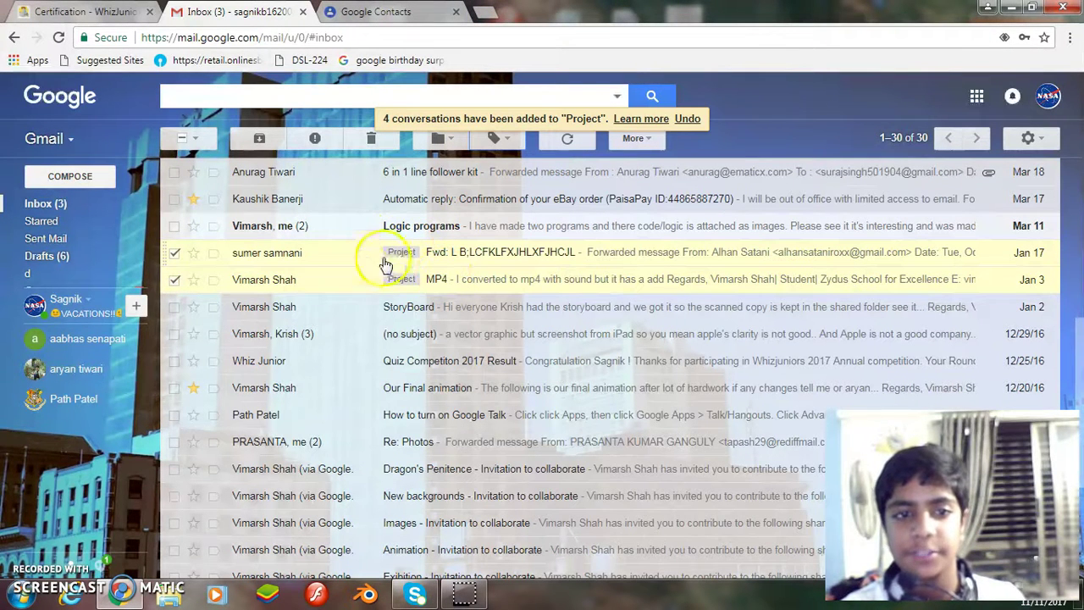
{"action": "scroll", "coordinate": [161, 241], "scroll_direction": "down", "scroll_amount": 2}
{"action": "mouse_move", "coordinate": [128, 254]}
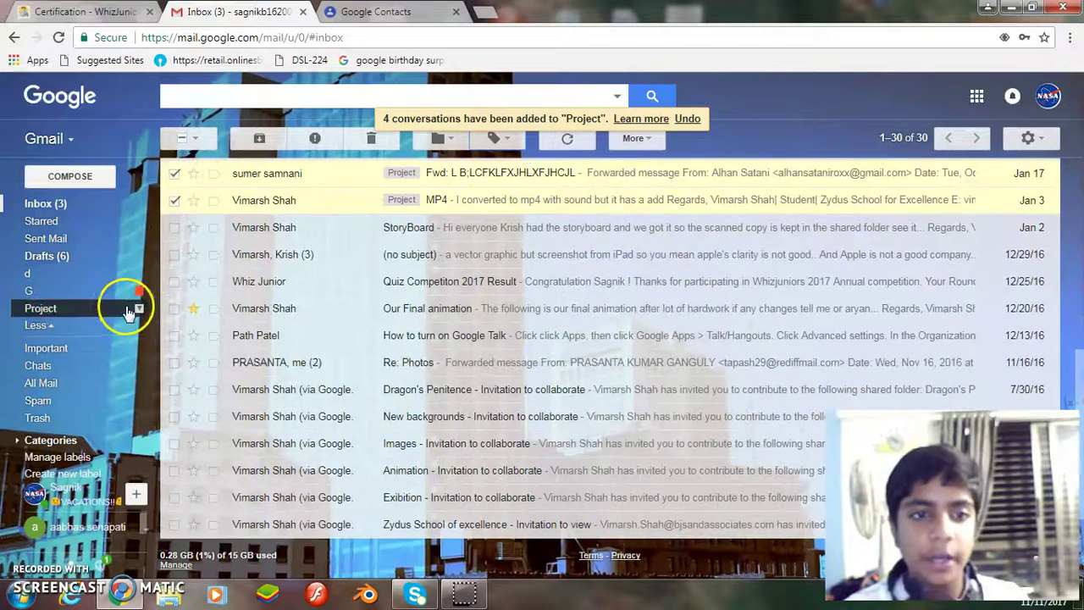
{"action": "key", "text": "ctrl+shift+Tab"}
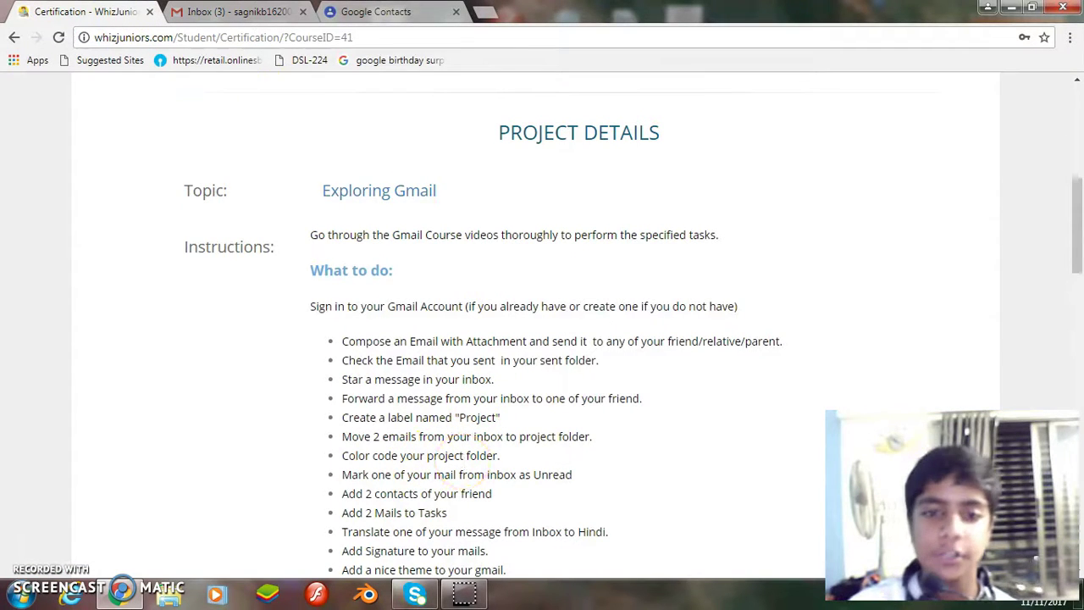
Change the Project label's colour to blue.
{"action": "left_click", "coordinate": [237, 11]}
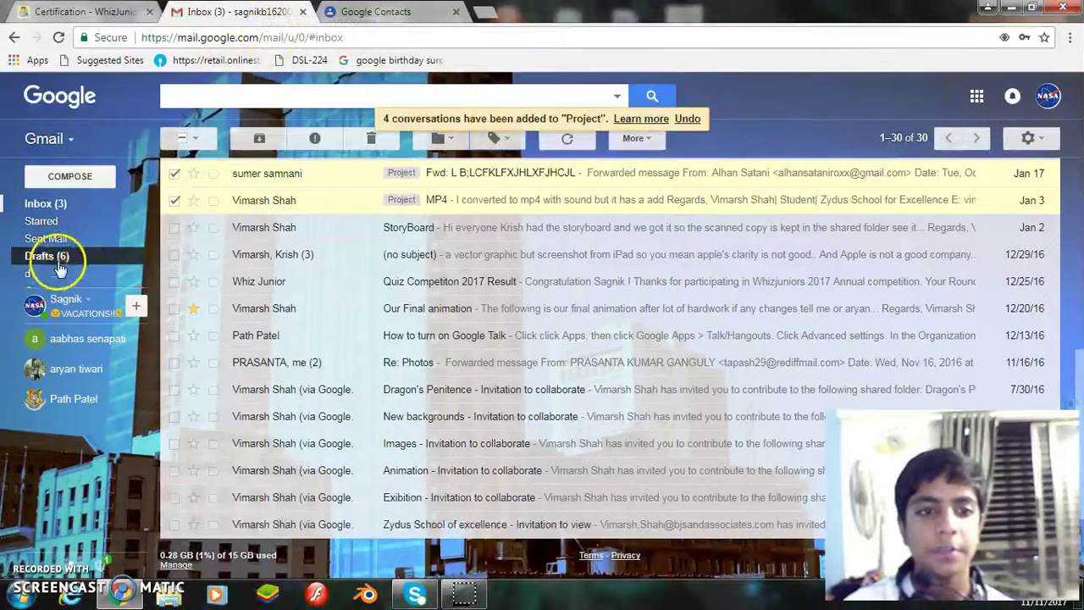
{"action": "mouse_move", "coordinate": [89, 292]}
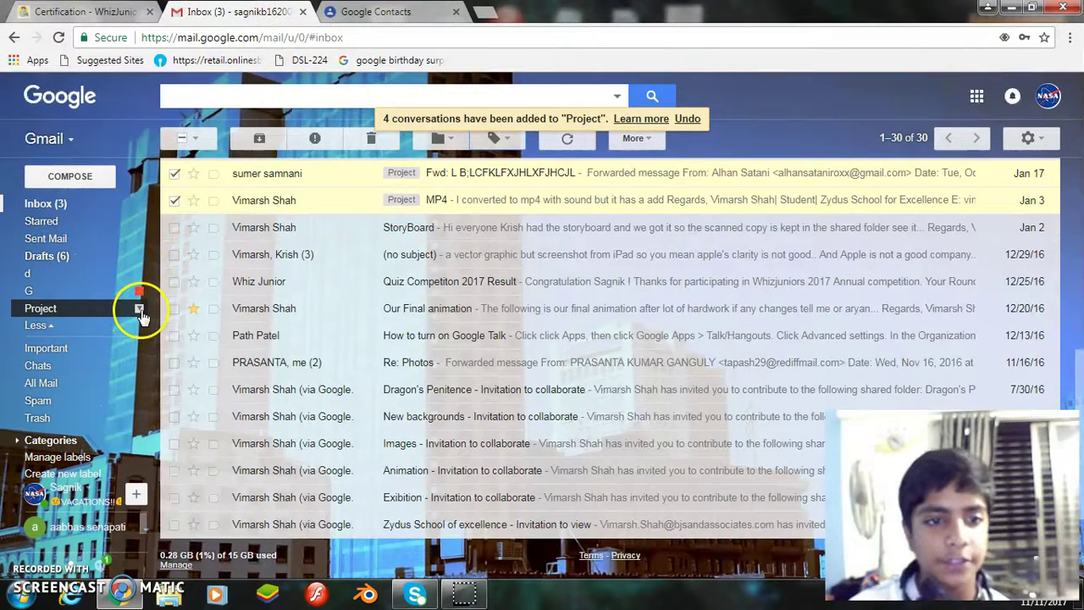
{"action": "left_click", "coordinate": [140, 312]}
{"action": "mouse_move", "coordinate": [229, 331]}
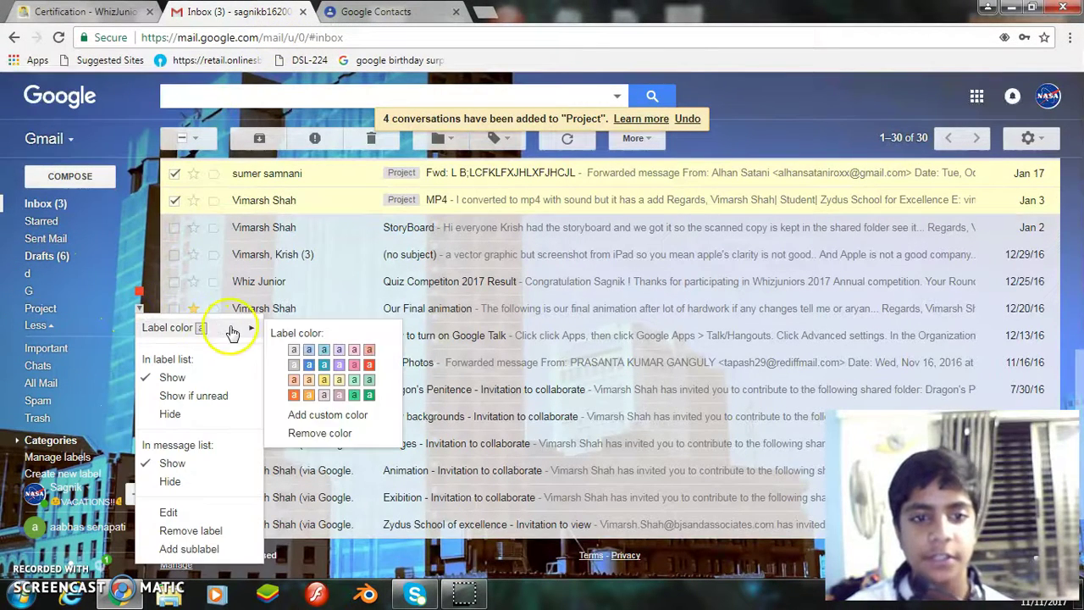
{"action": "left_click", "coordinate": [310, 365]}
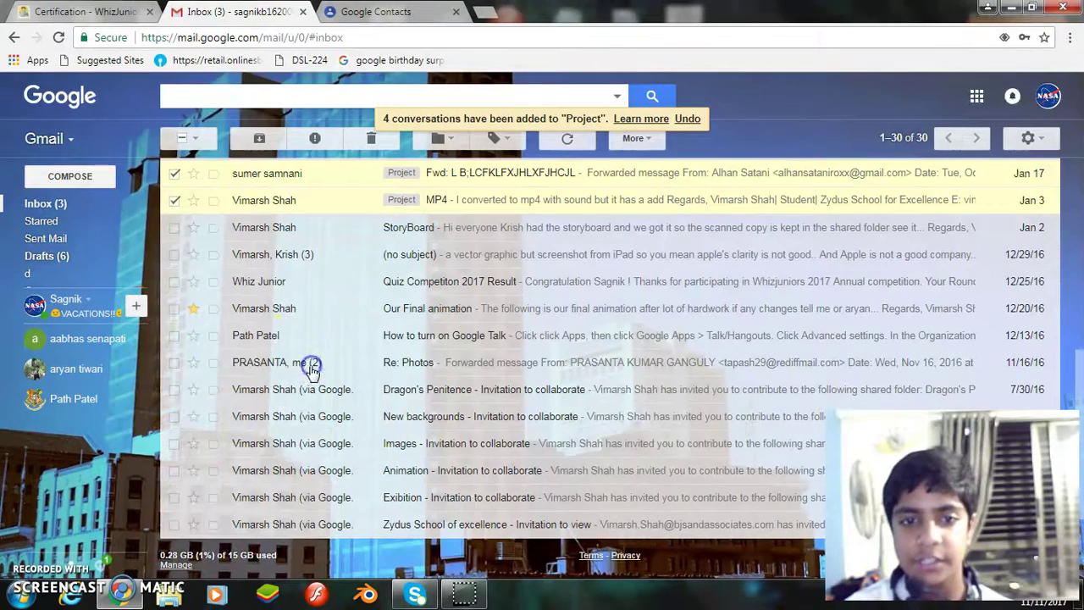
{"action": "scroll", "coordinate": [398, 238], "scroll_direction": "up", "scroll_amount": 3}
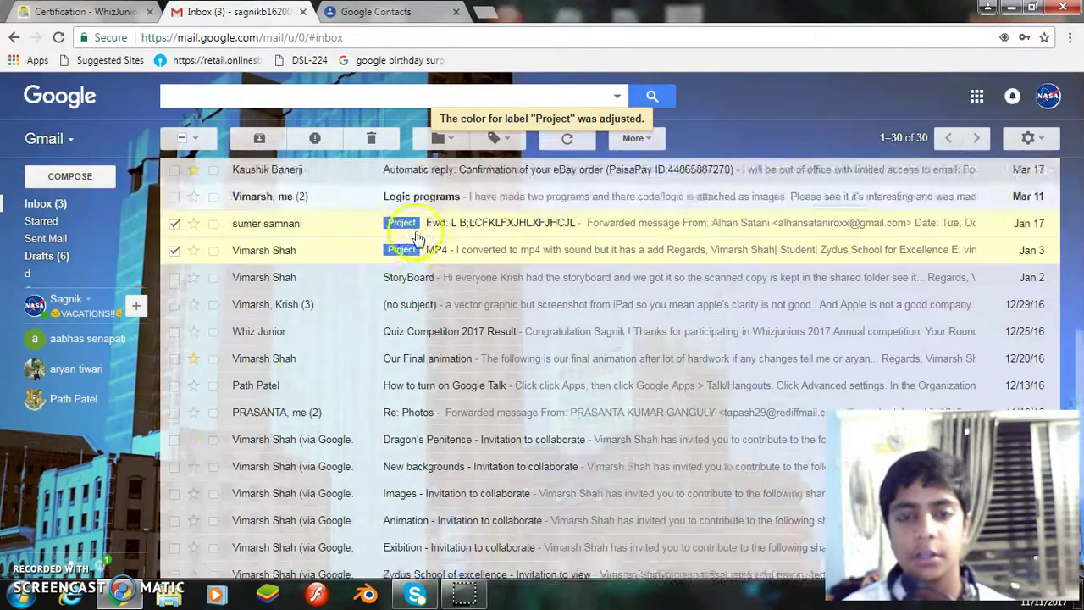
{"action": "scroll", "coordinate": [292, 144], "scroll_direction": "up", "scroll_amount": 1}
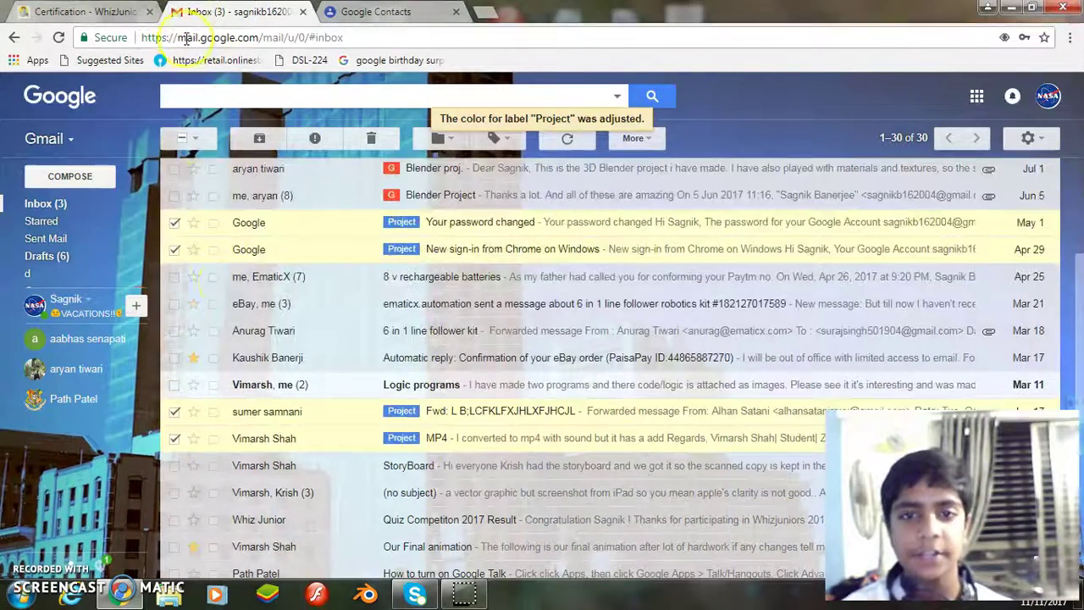
{"action": "left_click", "coordinate": [175, 438]}
{"action": "left_click", "coordinate": [175, 411]}
{"action": "left_click", "coordinate": [174, 249]}
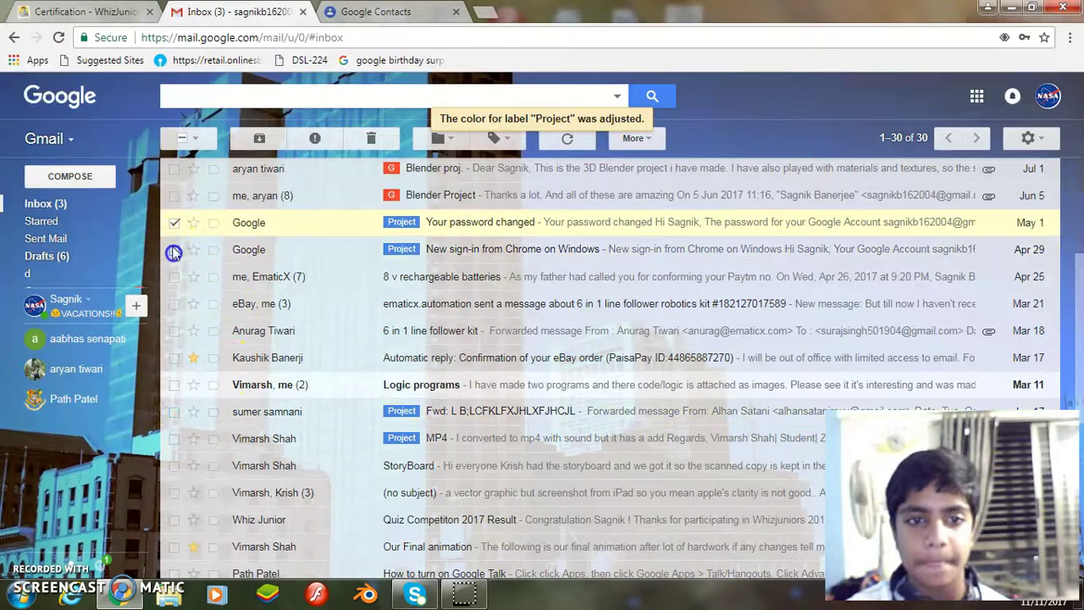
{"action": "left_click", "coordinate": [173, 222]}
{"action": "key", "text": "ctrl+shift+Tab"}
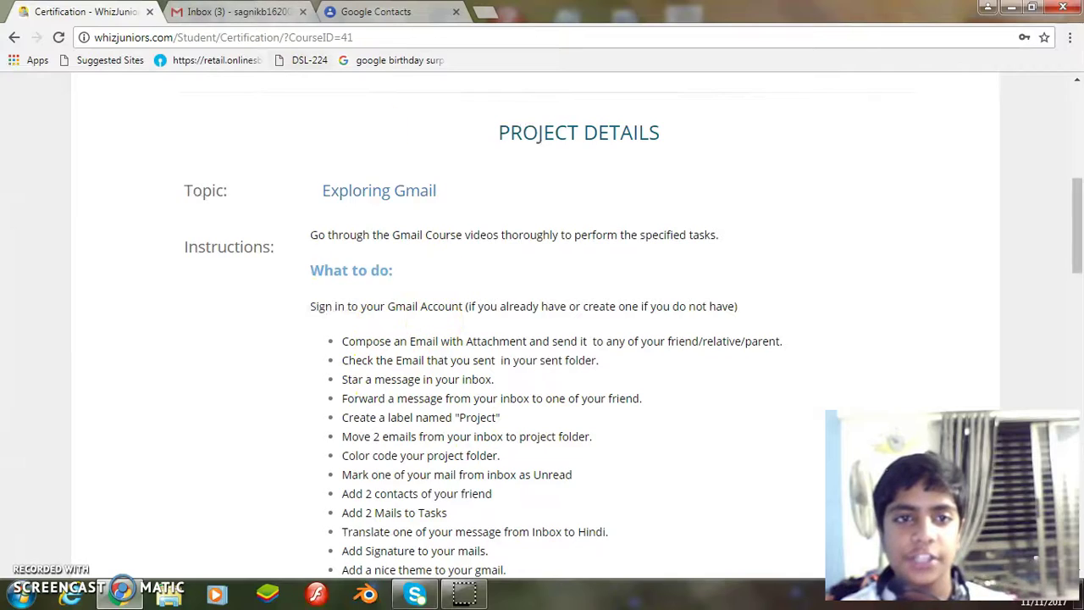
{"action": "key", "text": "ctrl+Tab"}
{"action": "scroll", "coordinate": [424, 292], "scroll_direction": "down", "scroll_amount": 5}
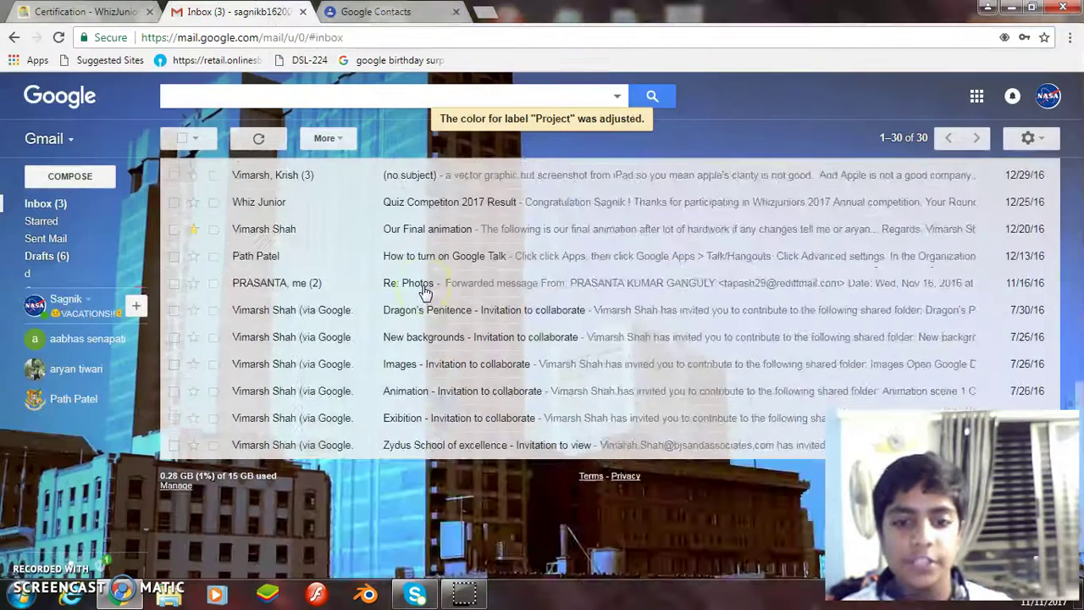
{"action": "scroll", "coordinate": [299, 291], "scroll_direction": "down", "scroll_amount": 2}
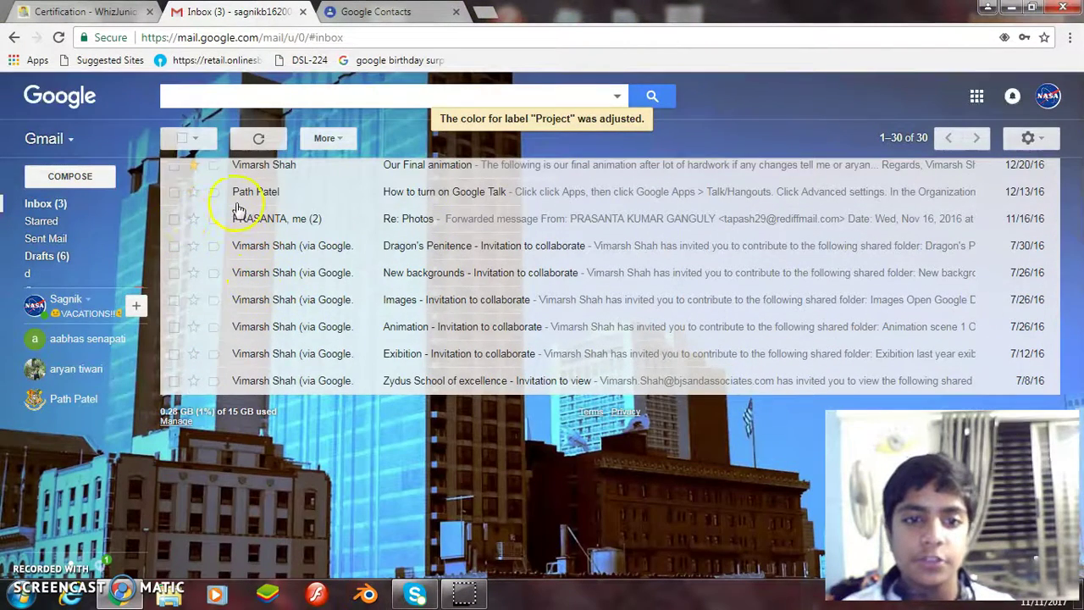
{"action": "left_click", "coordinate": [173, 191]}
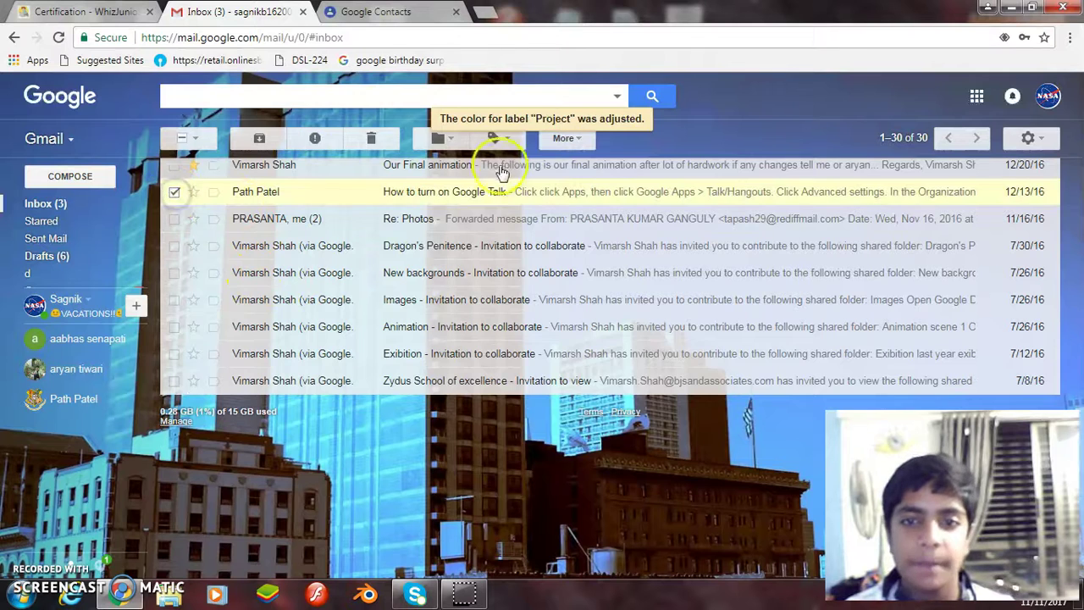
{"action": "scroll", "coordinate": [457, 237], "scroll_direction": "up", "scroll_amount": 3}
{"action": "right_click", "coordinate": [355, 279]}
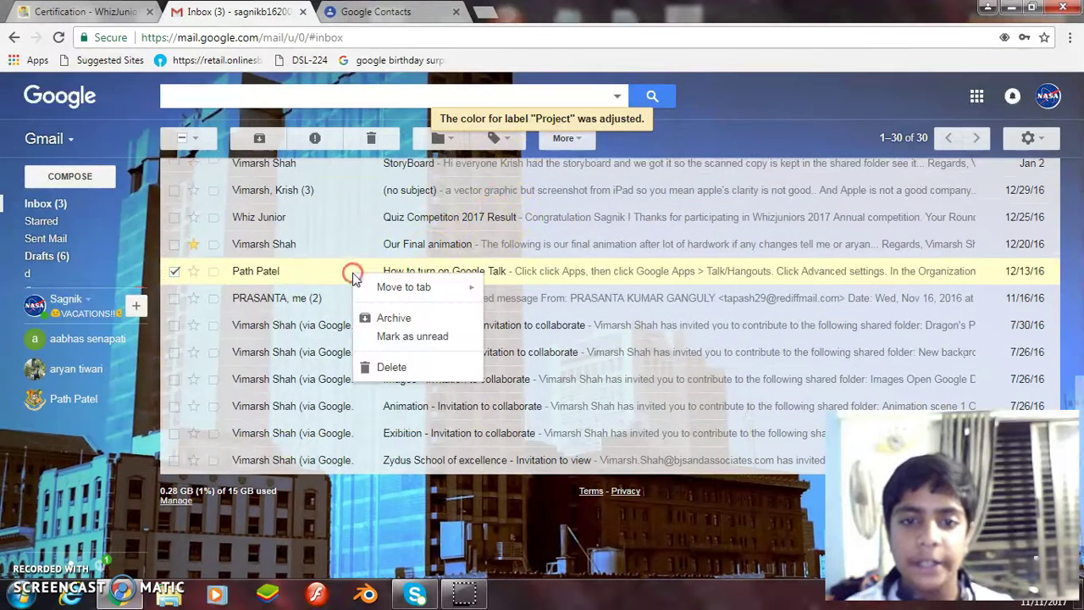
{"action": "left_click", "coordinate": [412, 338]}
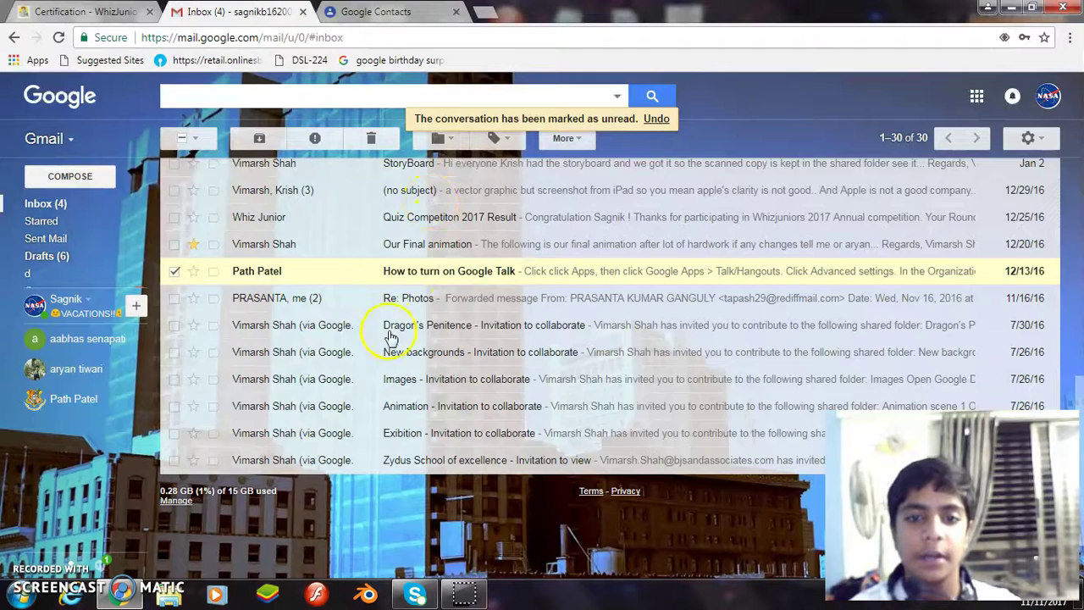
Open and leave the Dragon's Penitence email, untick the Google Talk message, and view the task list.
{"action": "left_click", "coordinate": [385, 336]}
{"action": "left_click", "coordinate": [183, 138]}
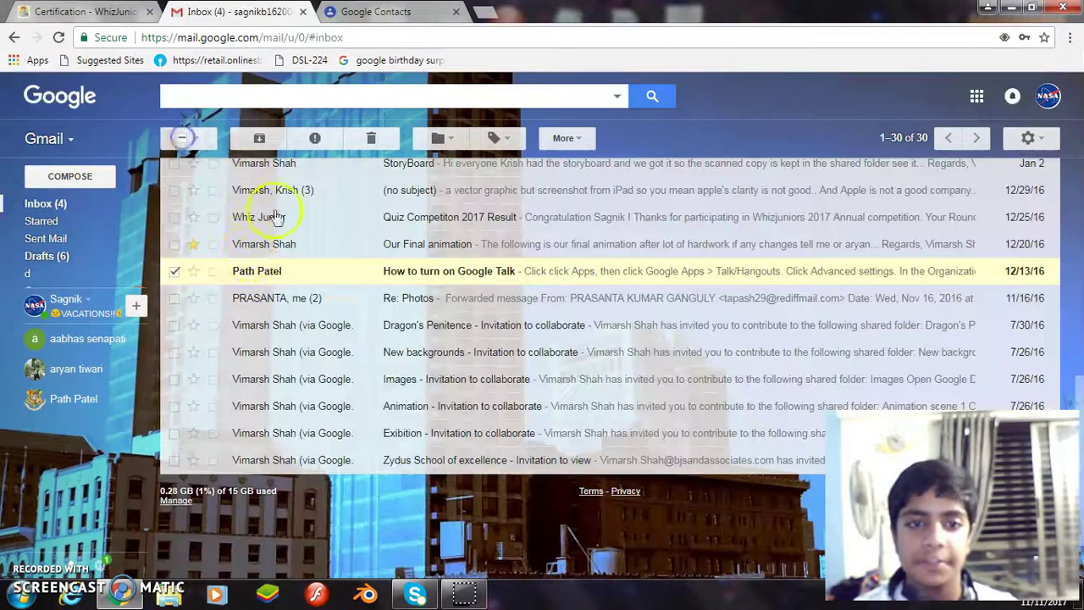
{"action": "left_click", "coordinate": [173, 272]}
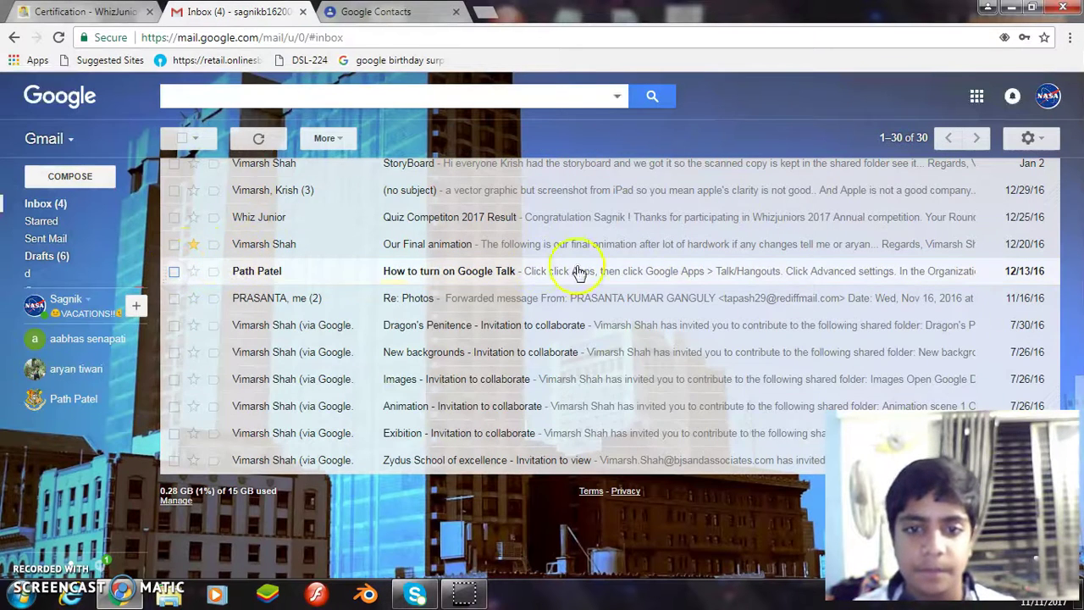
{"action": "left_click", "coordinate": [85, 11]}
{"action": "scroll", "coordinate": [483, 321], "scroll_direction": "down", "scroll_amount": 2}
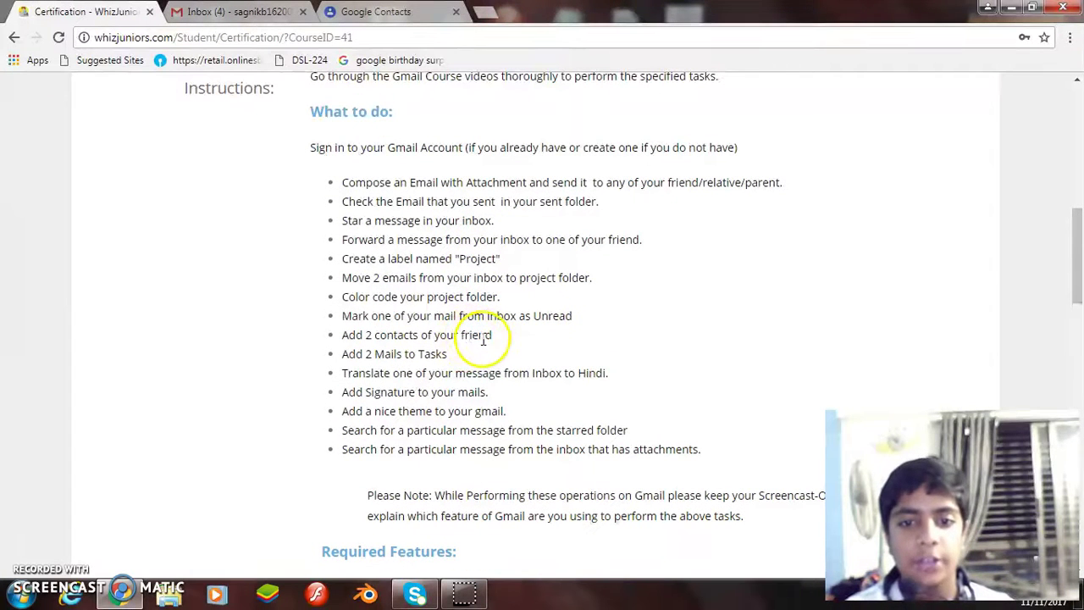
Open Google Contacts in a new tab from the Gmail app list.
{"action": "key", "text": "ctrl+Tab"}
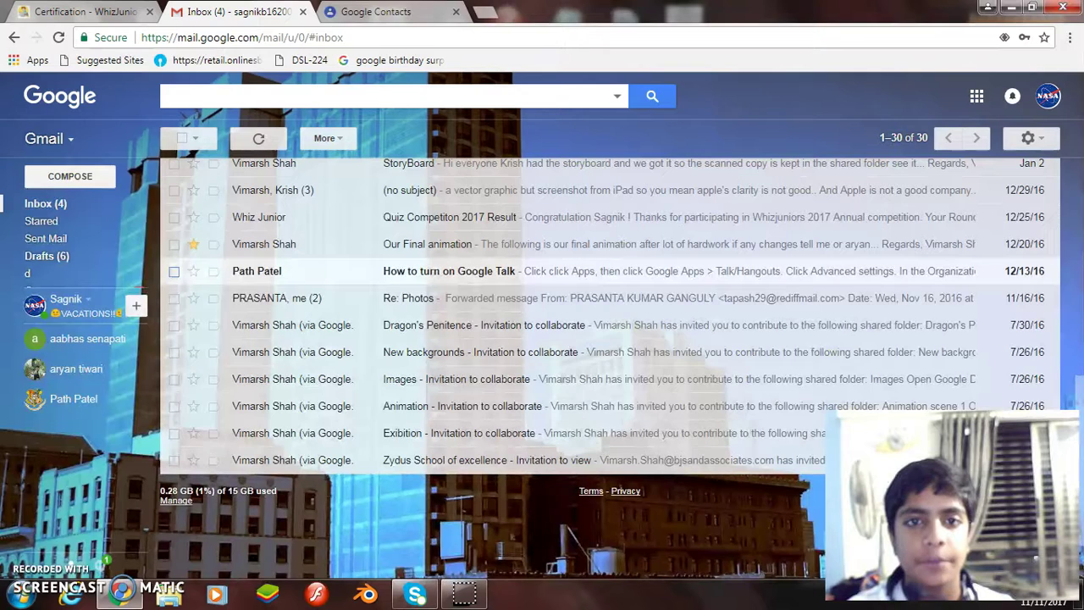
{"action": "left_click", "coordinate": [455, 12]}
{"action": "left_click", "coordinate": [51, 138]}
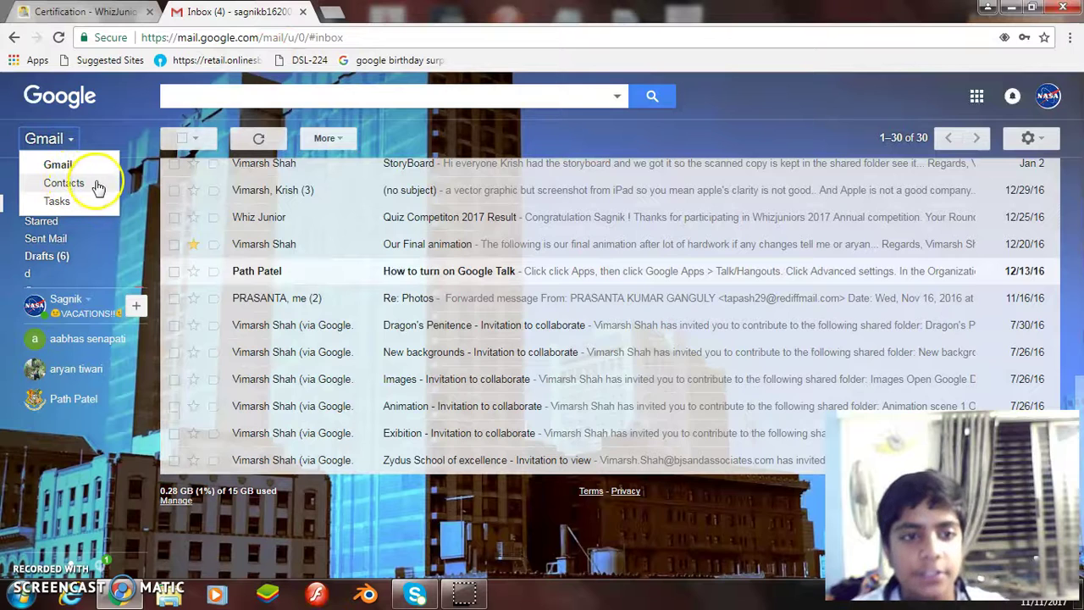
{"action": "left_click", "coordinate": [63, 183]}
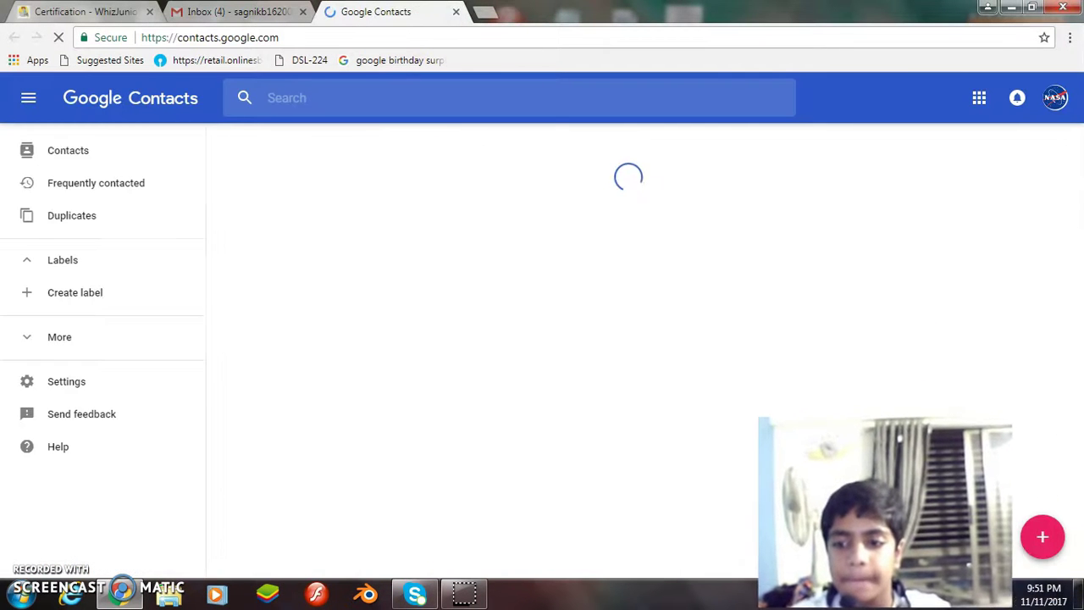
Create and save a new contact named 'Whiz_1'.
{"action": "left_click", "coordinate": [1042, 540]}
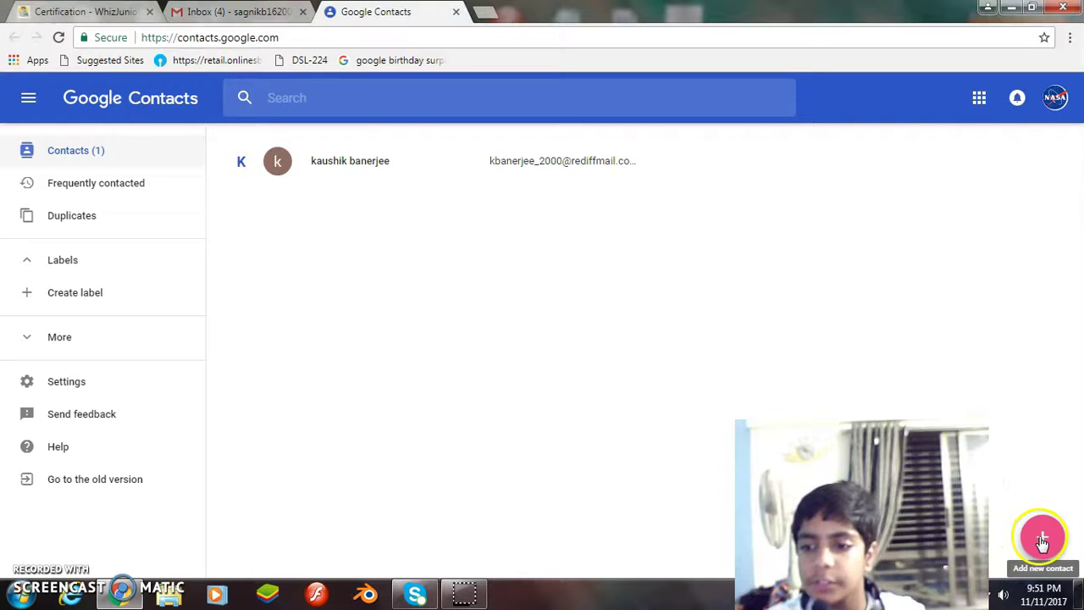
{"action": "left_click", "coordinate": [1042, 541]}
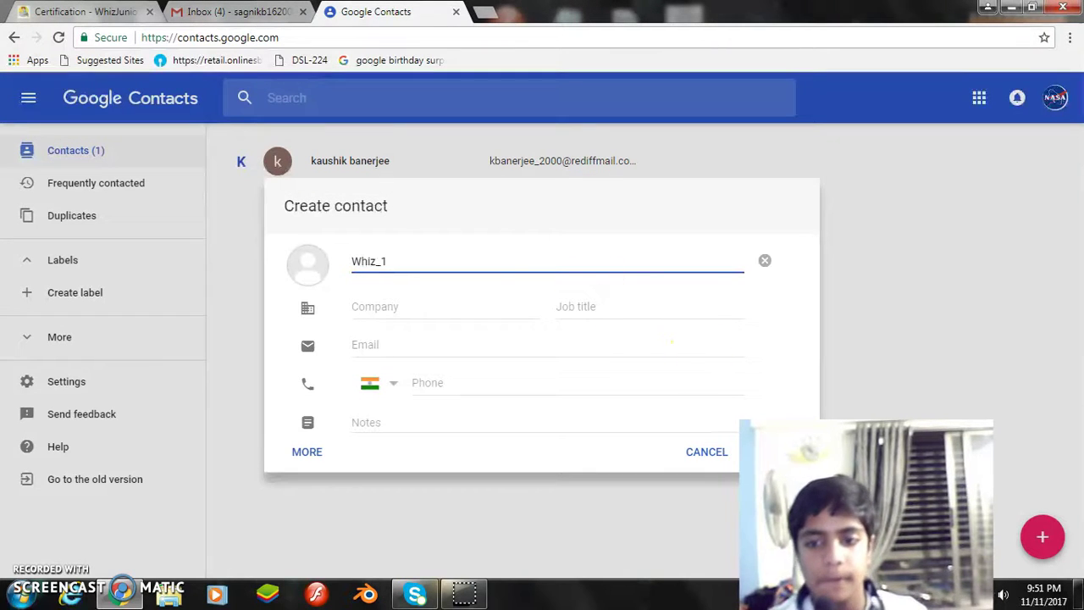
{"action": "left_click", "coordinate": [801, 458]}
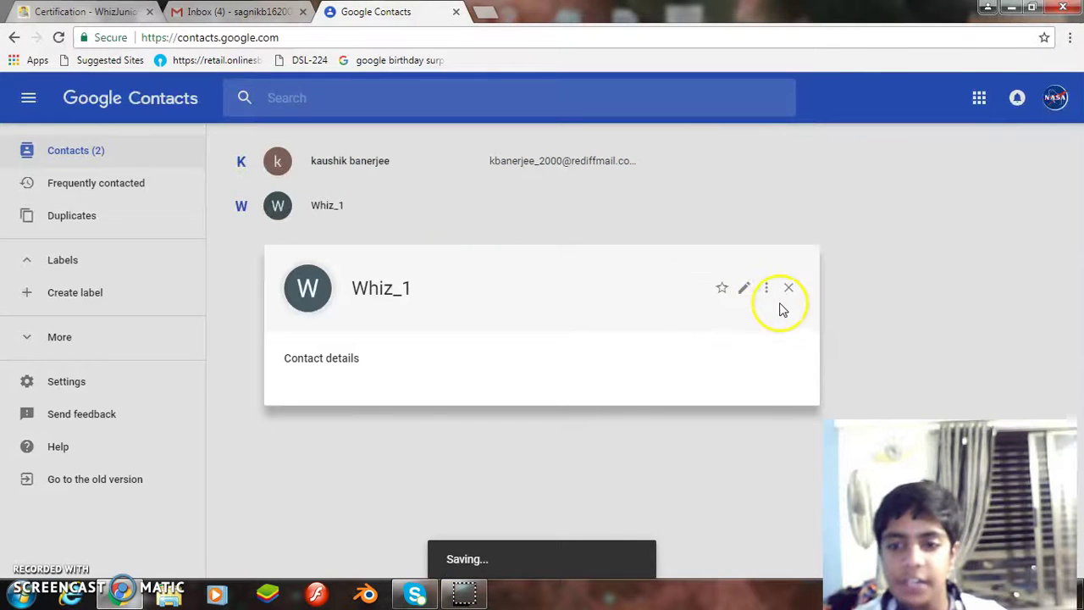
{"action": "left_click", "coordinate": [789, 289]}
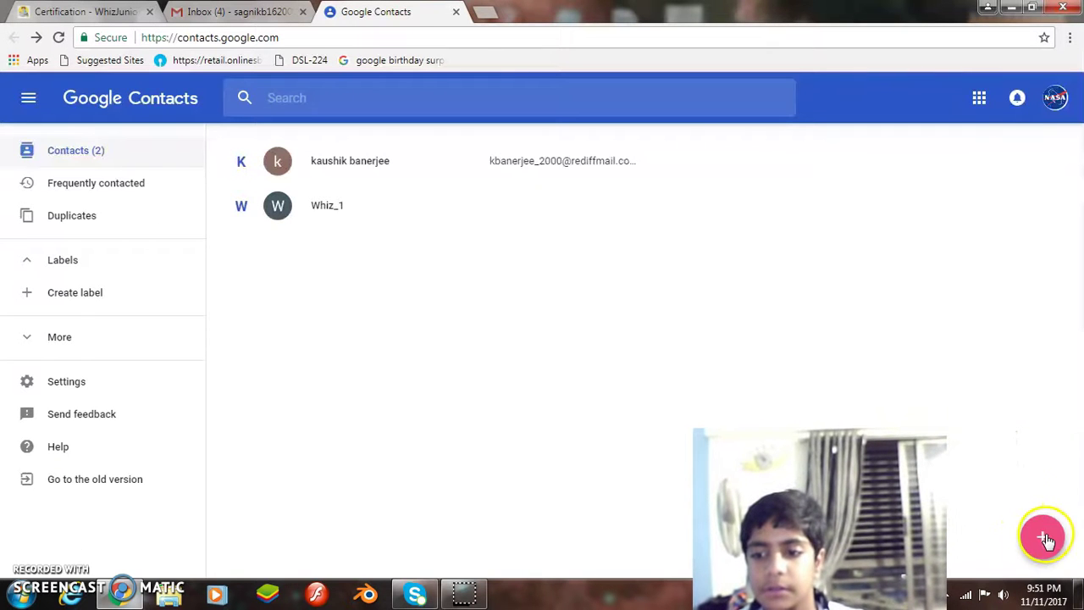
Create and save a second contact named 'Whiz2'.
{"action": "left_click", "coordinate": [1045, 537]}
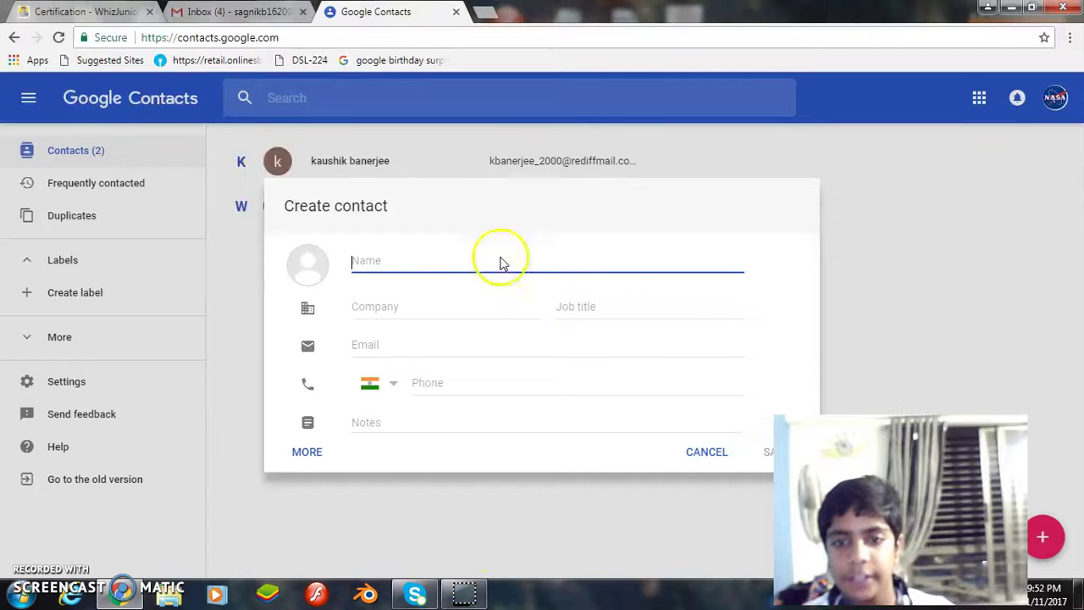
{"action": "left_click", "coordinate": [419, 260]}
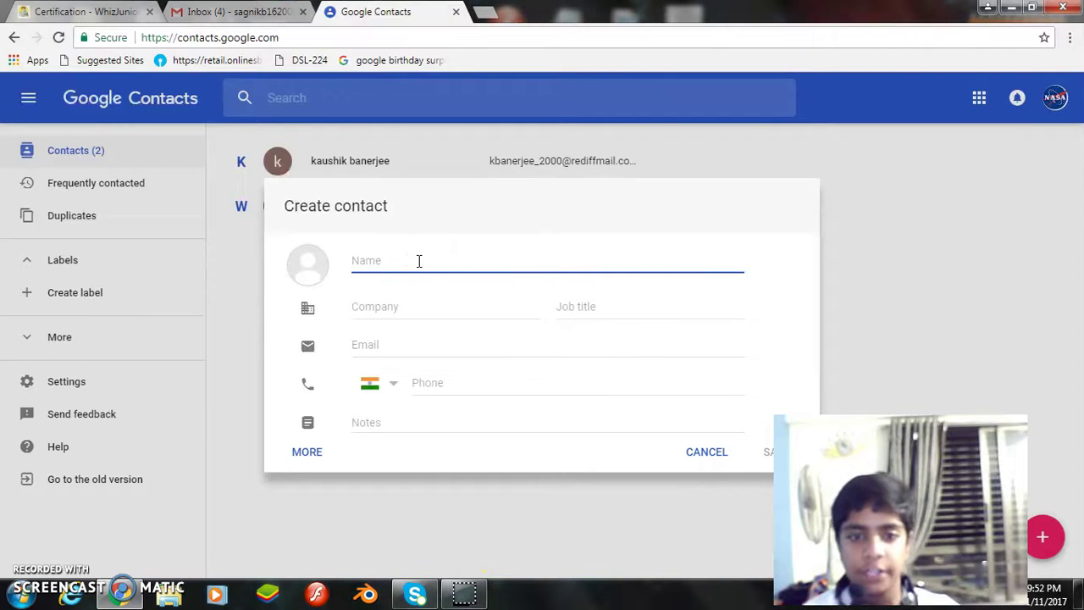
{"action": "type", "text": "Whiz2"}
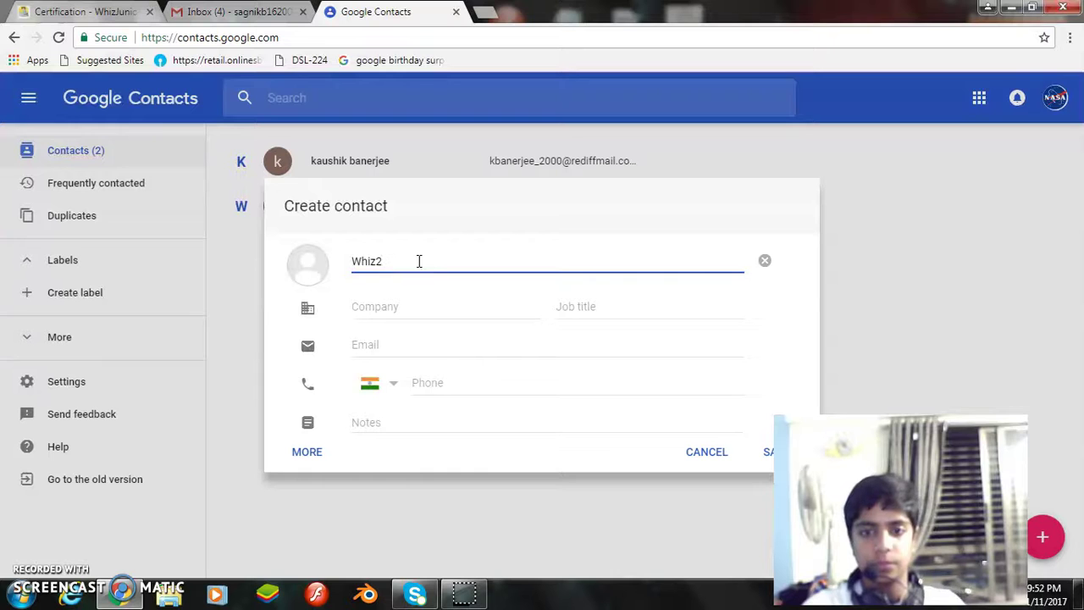
{"action": "left_click", "coordinate": [690, 225]}
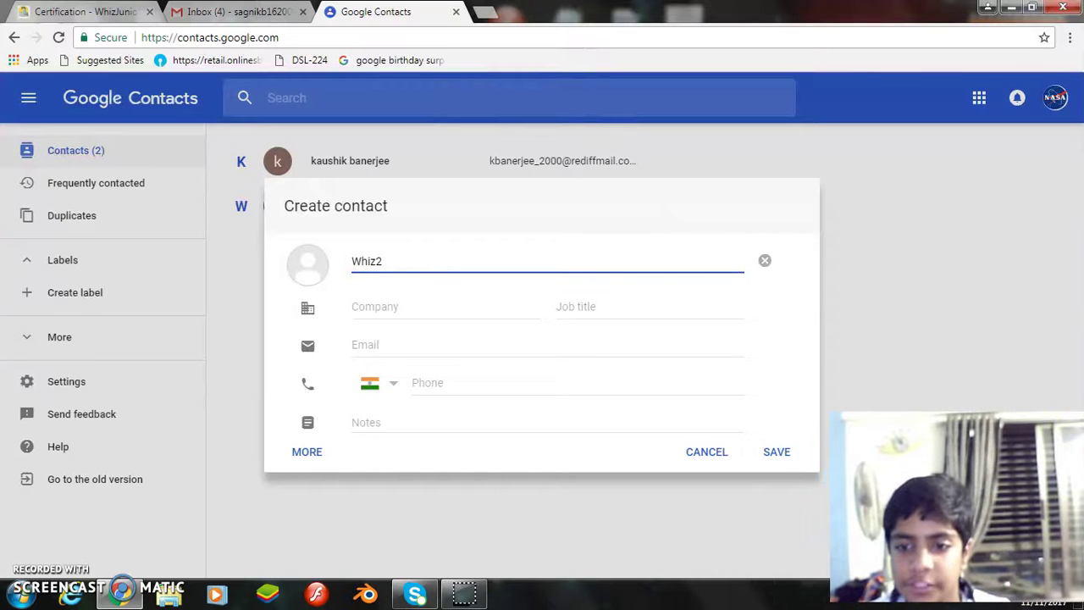
{"action": "left_click", "coordinate": [783, 454]}
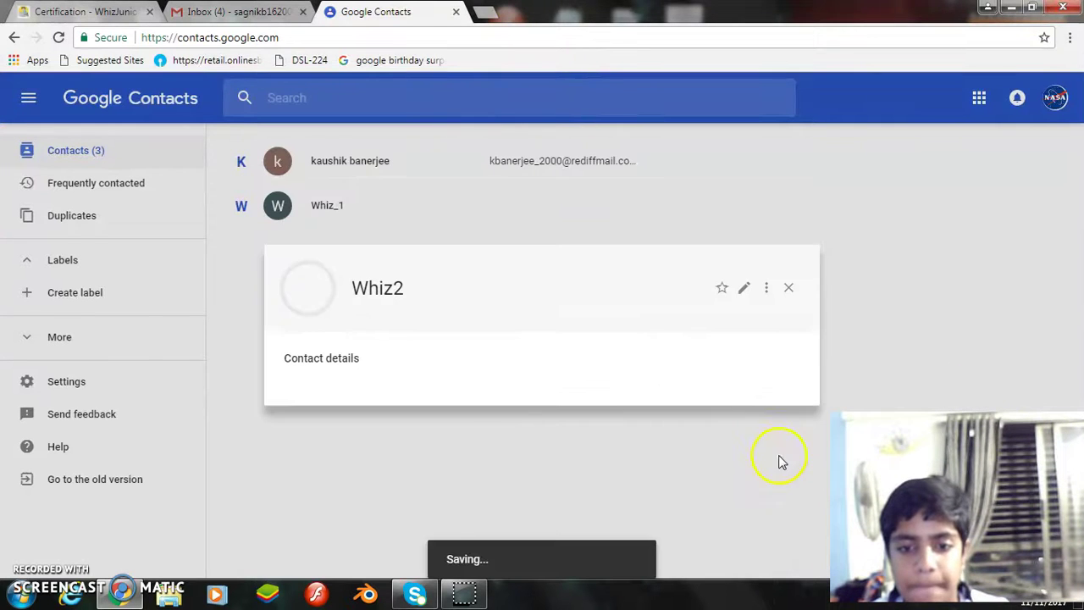
{"action": "left_click", "coordinate": [786, 287]}
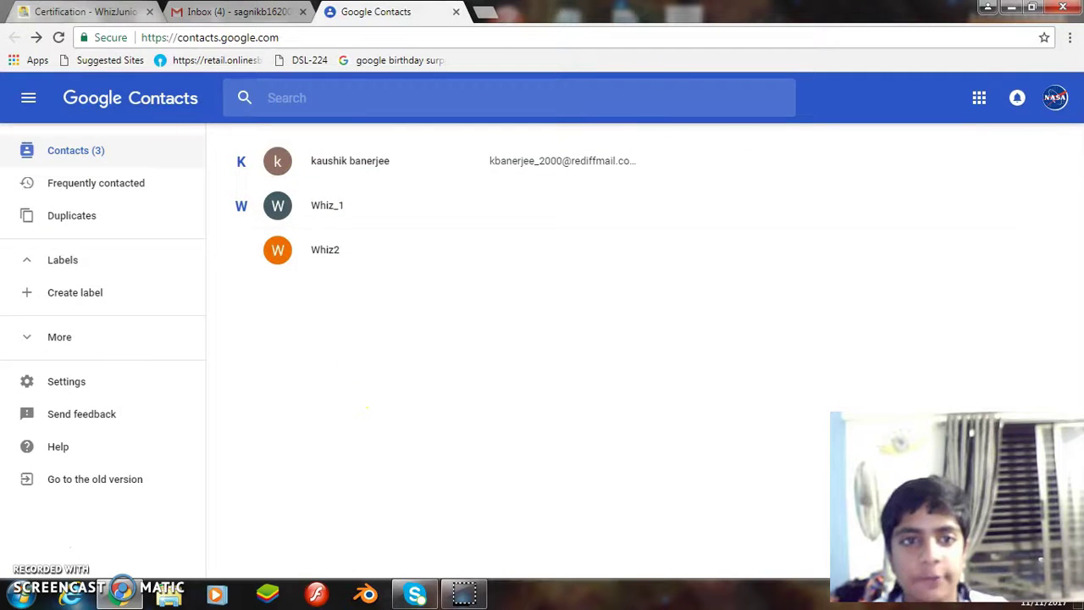
Add the Dragon's Penitence and New backgrounds conversations to Tasks, then close the Tasks panel.
{"action": "key", "text": "ctrl+Tab"}
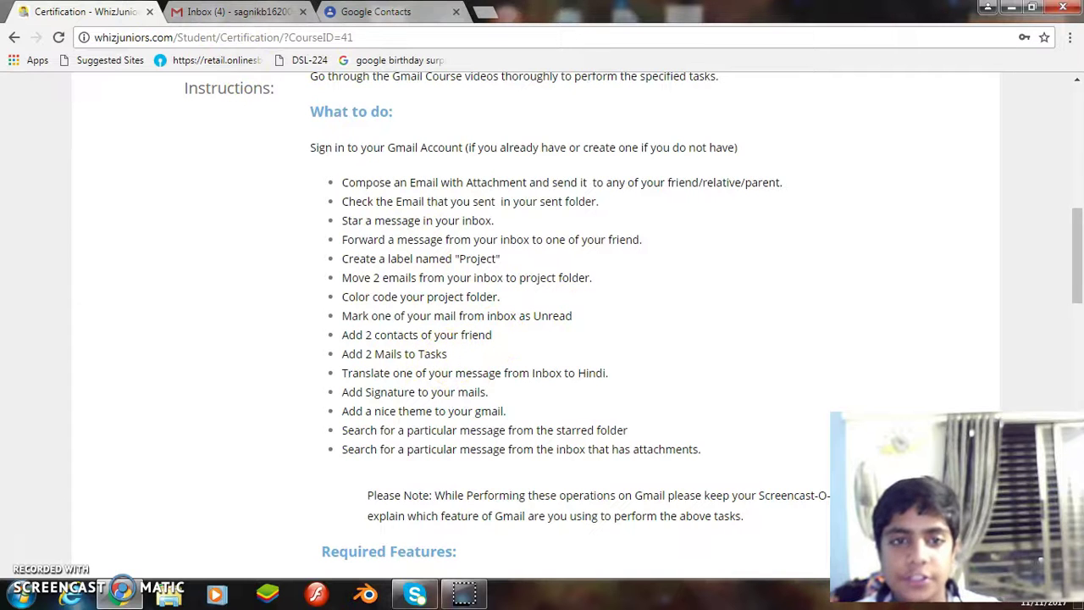
{"action": "key", "text": "ctrl+Tab"}
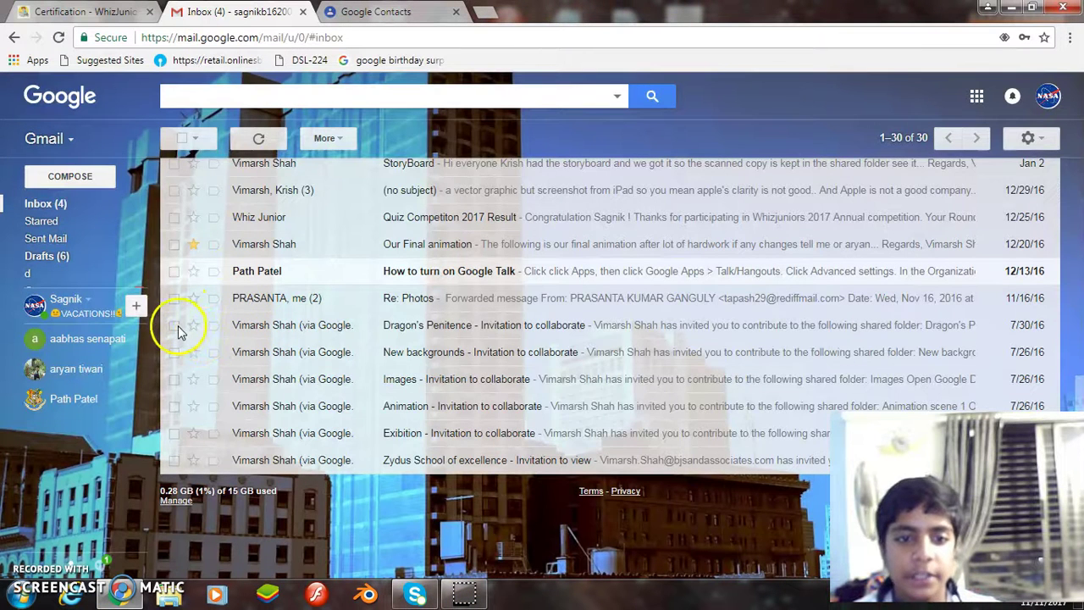
{"action": "left_click", "coordinate": [174, 325]}
{"action": "left_click", "coordinate": [174, 352]}
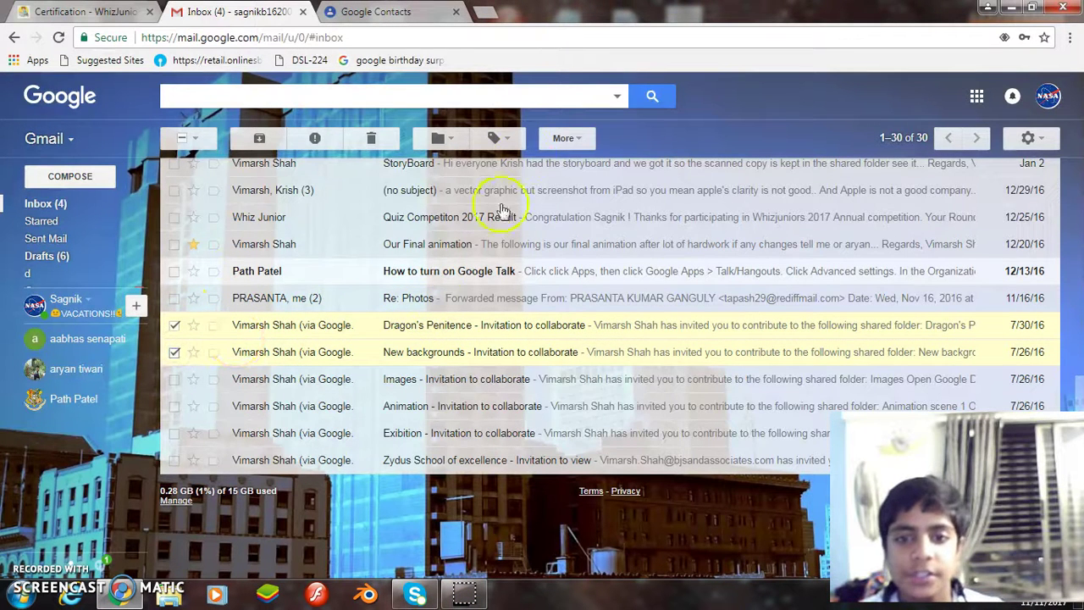
{"action": "left_click", "coordinate": [569, 139]}
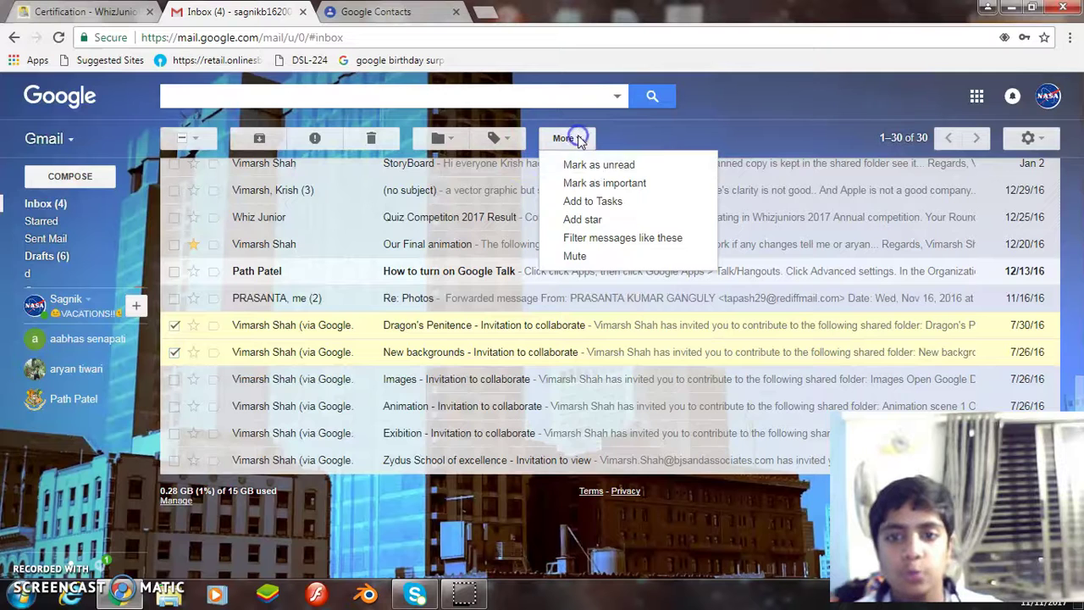
{"action": "left_click", "coordinate": [610, 203]}
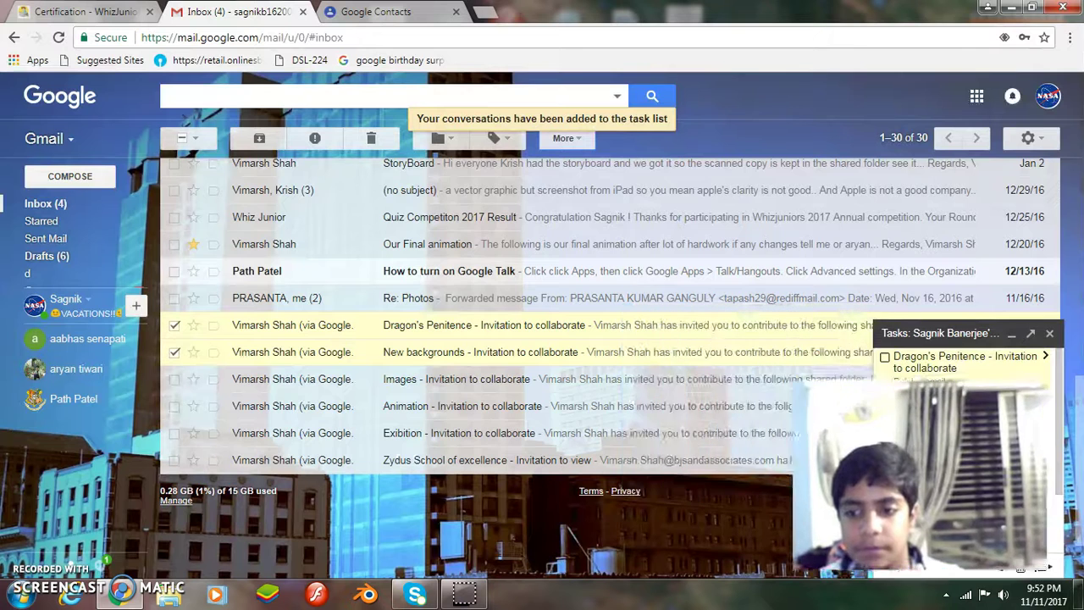
{"action": "left_click", "coordinate": [1050, 336]}
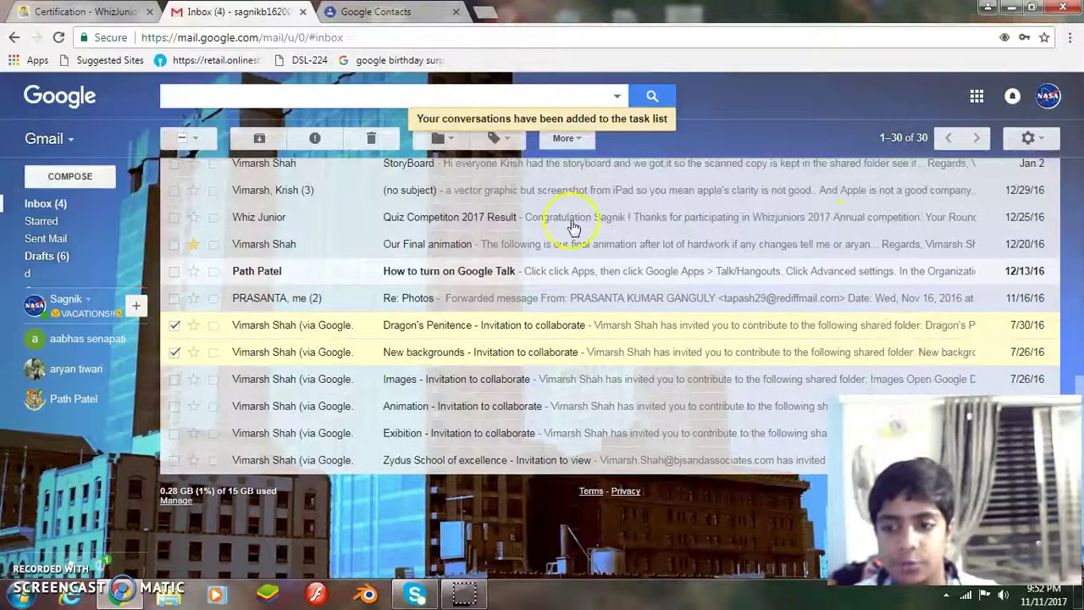
{"action": "key", "text": "ctrl+shift+Tab"}
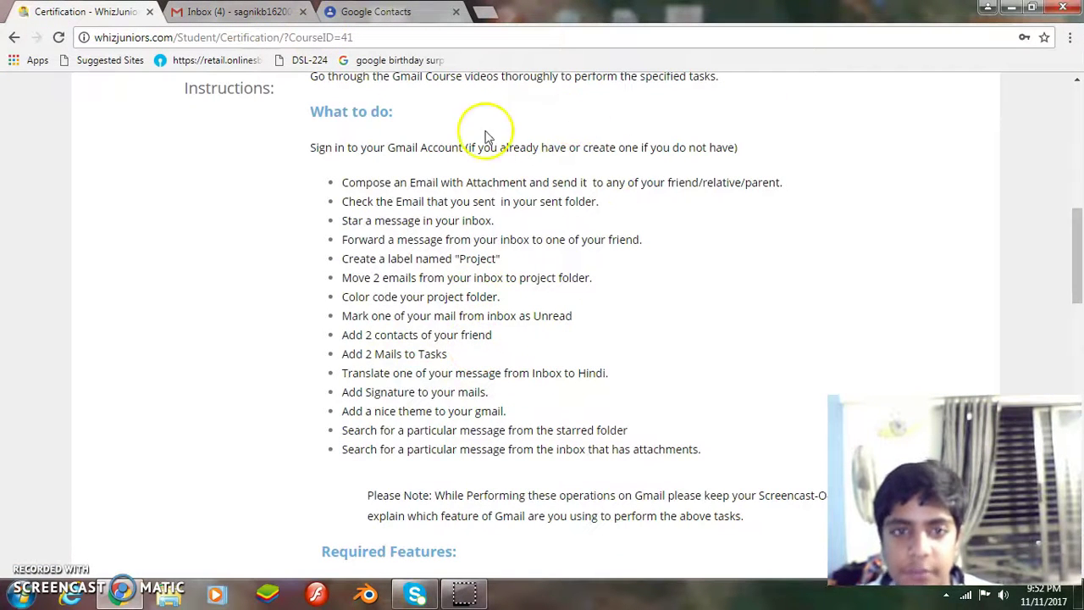
Open the ematicx.automation robotics kit conversation, then go back to the inbox list.
{"action": "key", "text": "ctrl+Tab"}
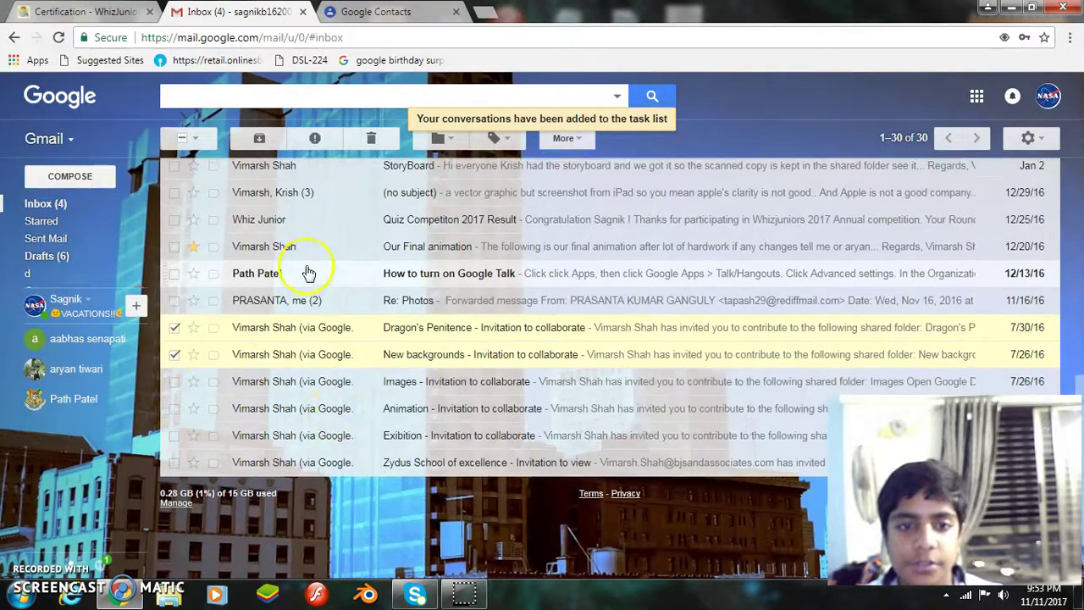
{"action": "scroll", "coordinate": [362, 339], "scroll_direction": "up", "scroll_amount": 2}
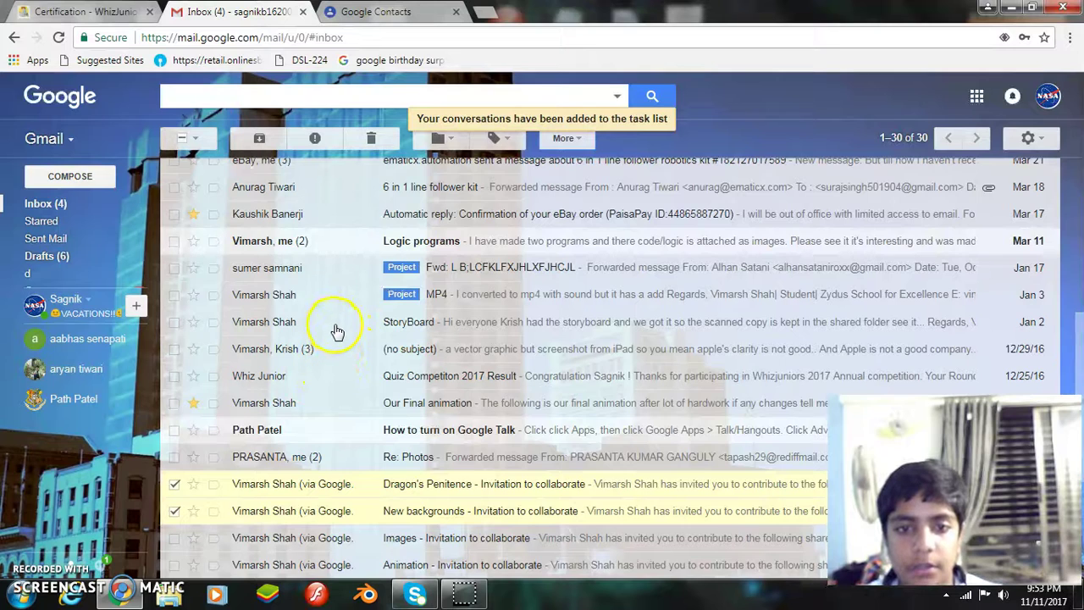
{"action": "scroll", "coordinate": [322, 309], "scroll_direction": "up", "scroll_amount": 2}
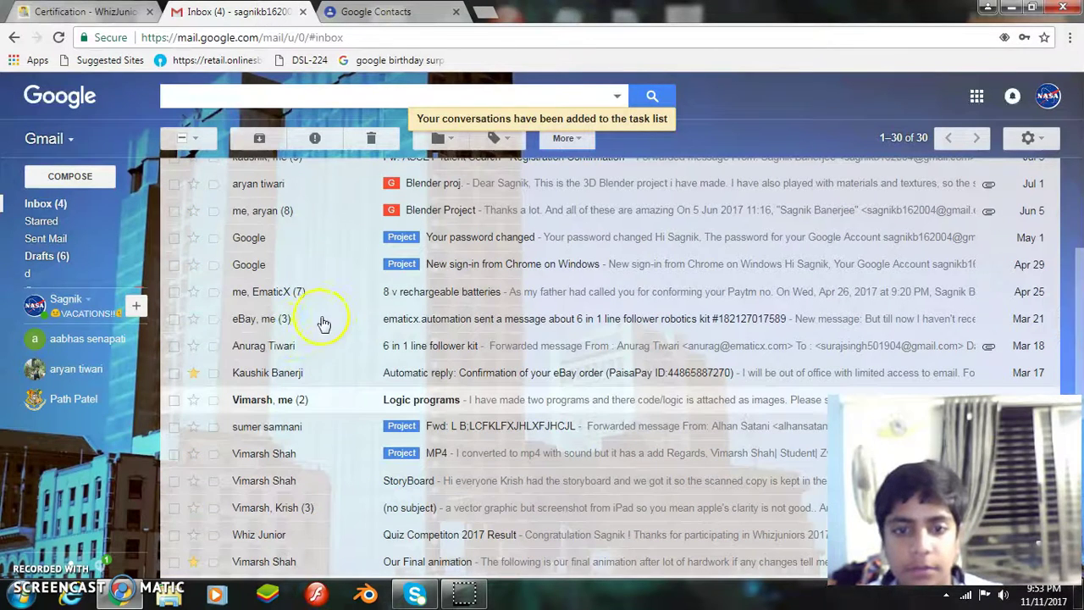
{"action": "left_click", "coordinate": [338, 318]}
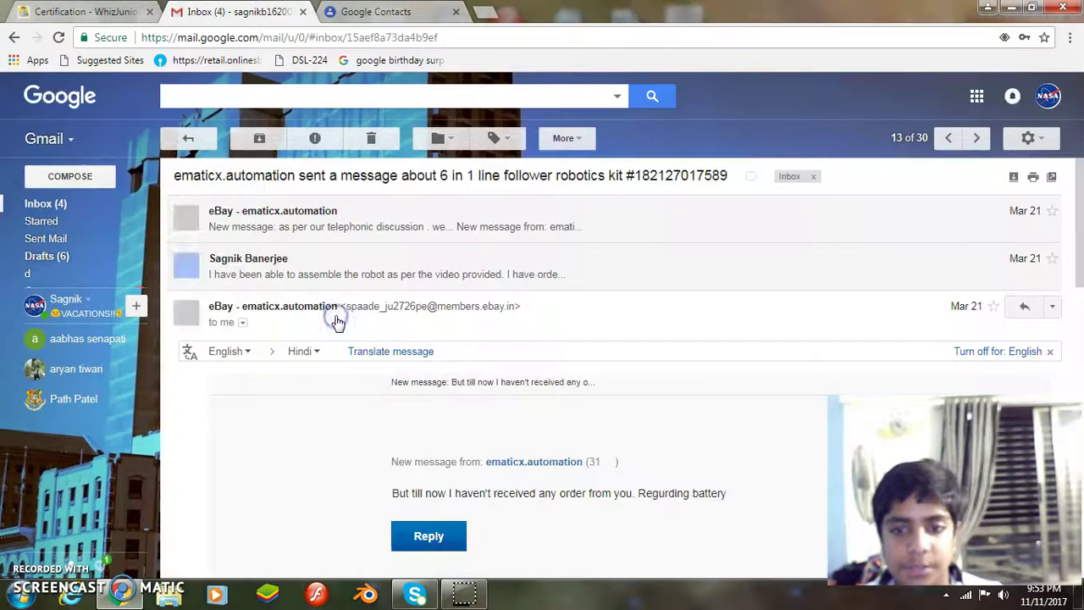
{"action": "left_click", "coordinate": [188, 139]}
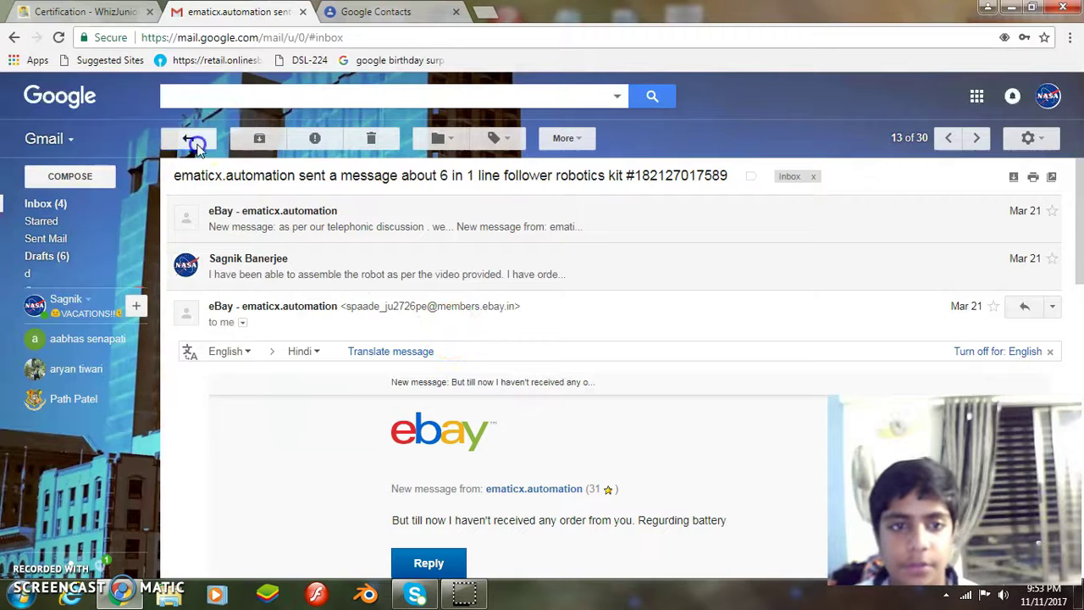
{"action": "scroll", "coordinate": [378, 250], "scroll_direction": "up", "scroll_amount": 1}
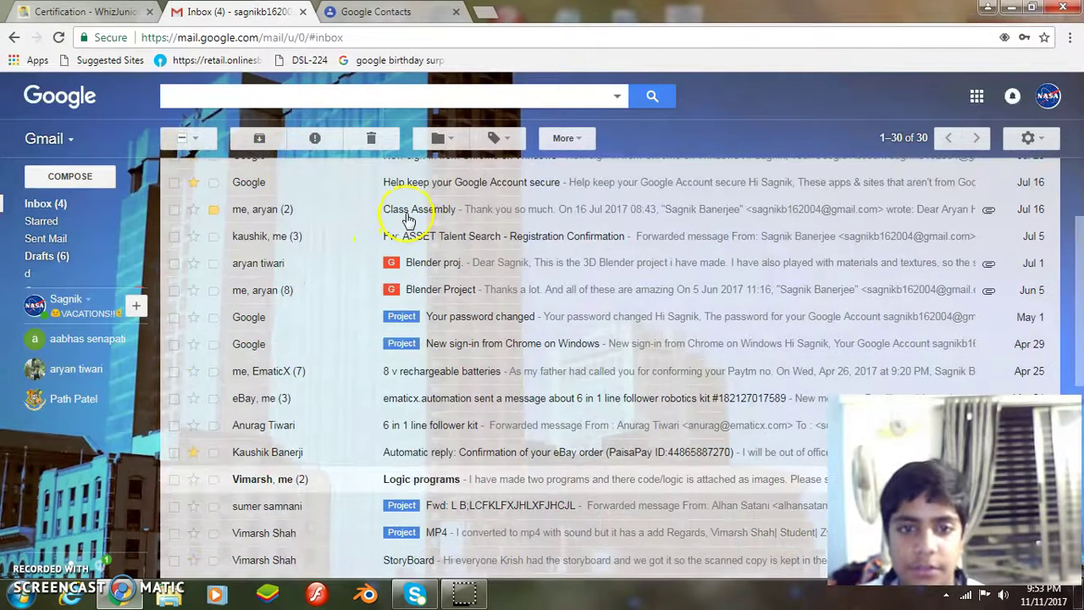
Look at the message options for the reply in the Class Assembly conversation.
{"action": "left_click", "coordinate": [407, 213]}
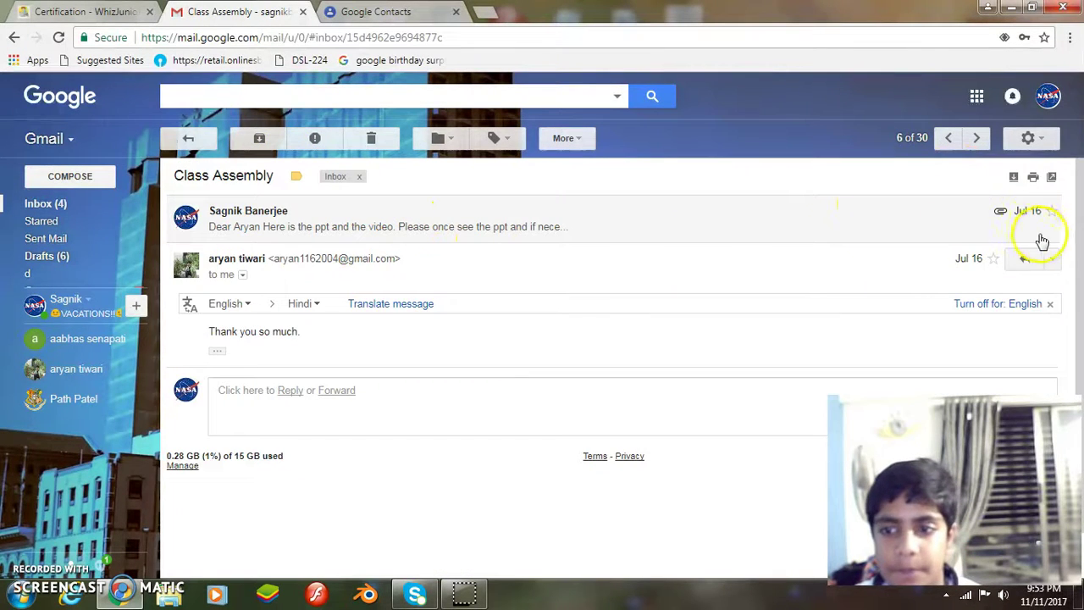
{"action": "left_click", "coordinate": [1052, 258]}
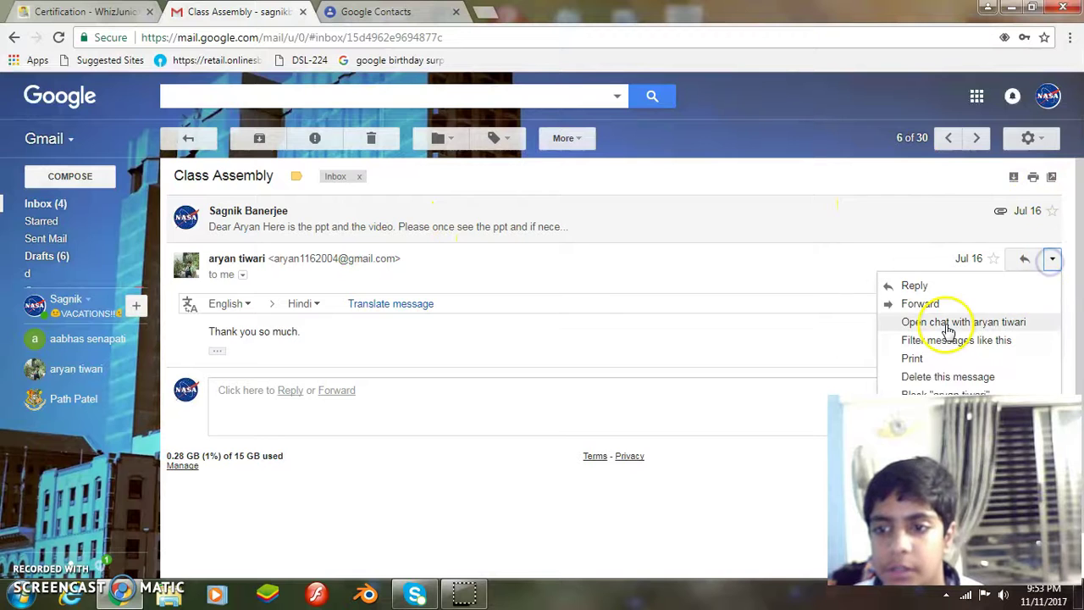
{"action": "scroll", "coordinate": [949, 332], "scroll_direction": "down", "scroll_amount": 1}
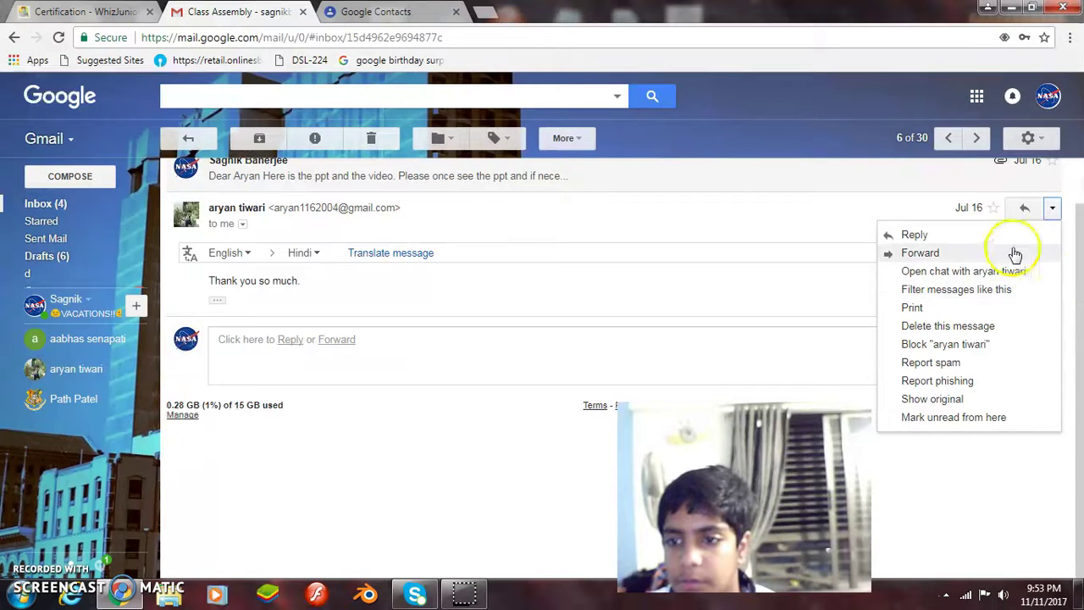
{"action": "left_click", "coordinate": [987, 464]}
{"action": "scroll", "coordinate": [460, 225], "scroll_direction": "up", "scroll_amount": 1}
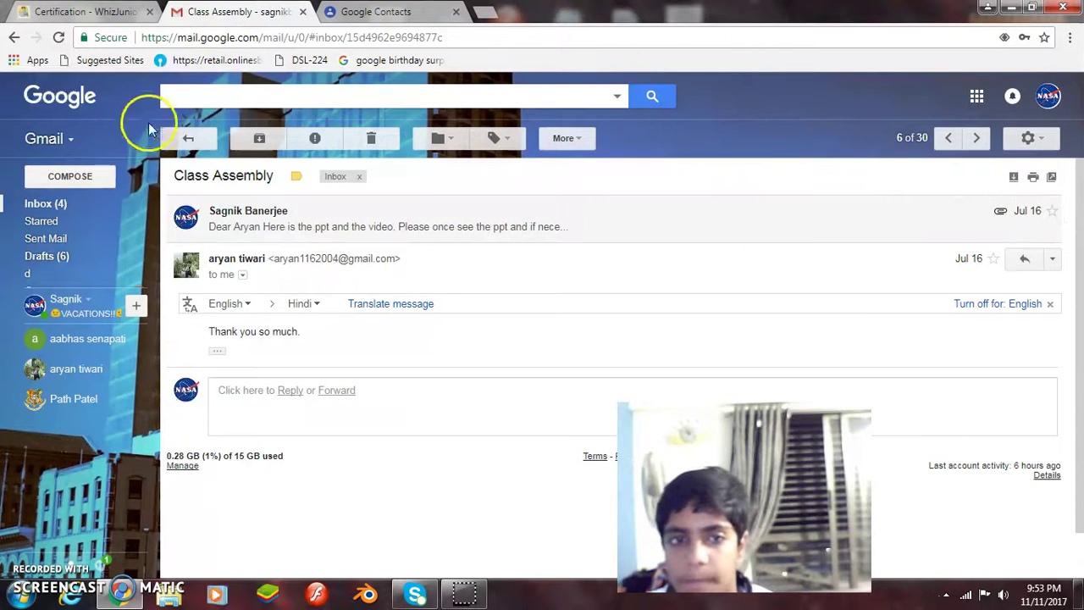
{"action": "left_click", "coordinate": [170, 137]}
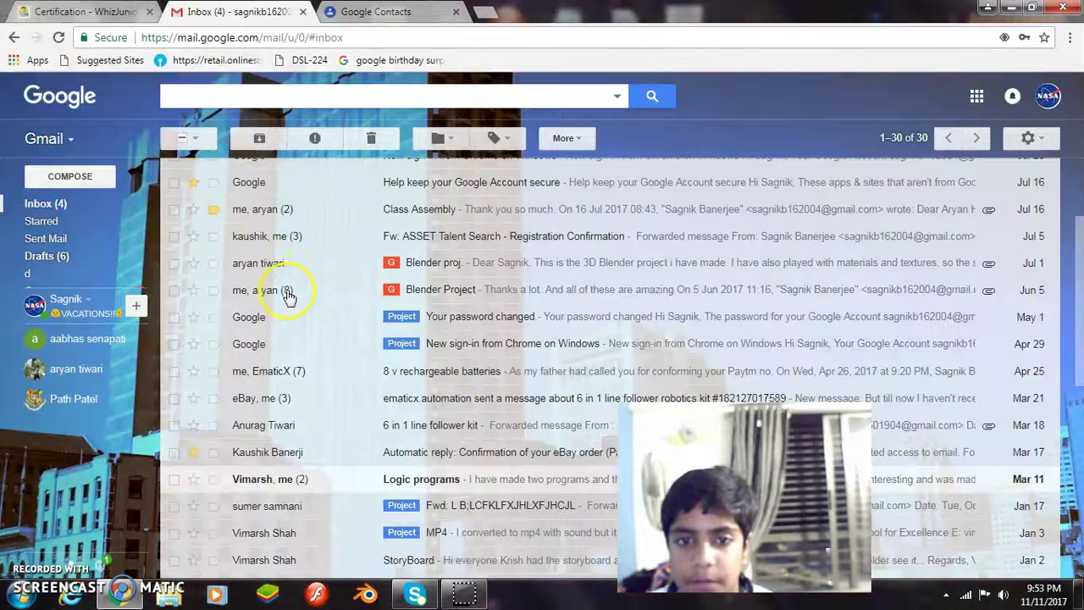
Translate the latest reply in the Blender Project conversation into Hindi.
{"action": "left_click", "coordinate": [288, 294]}
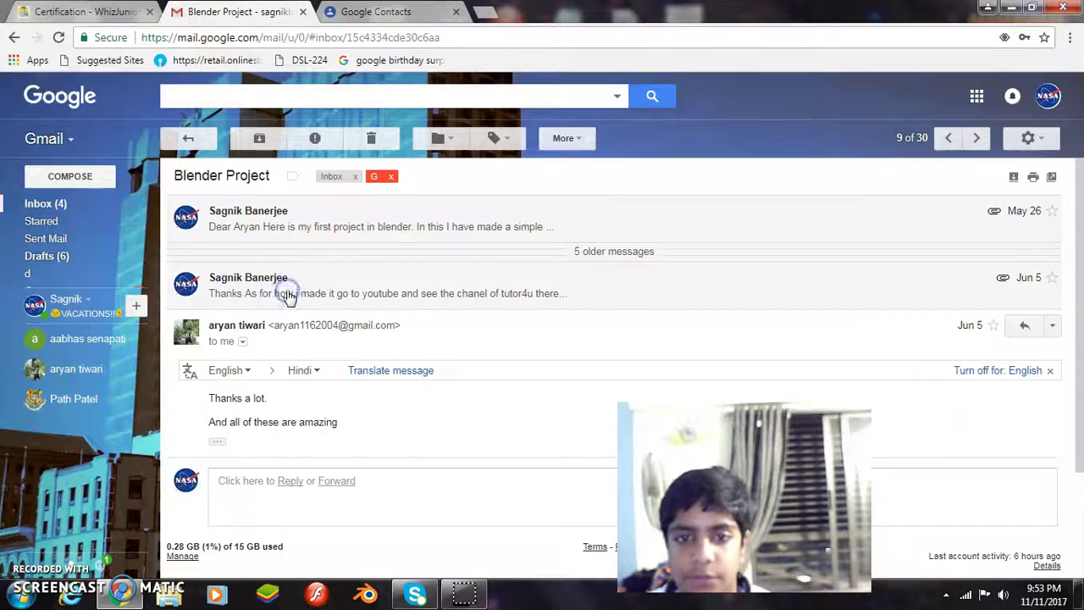
{"action": "left_click", "coordinate": [1053, 327]}
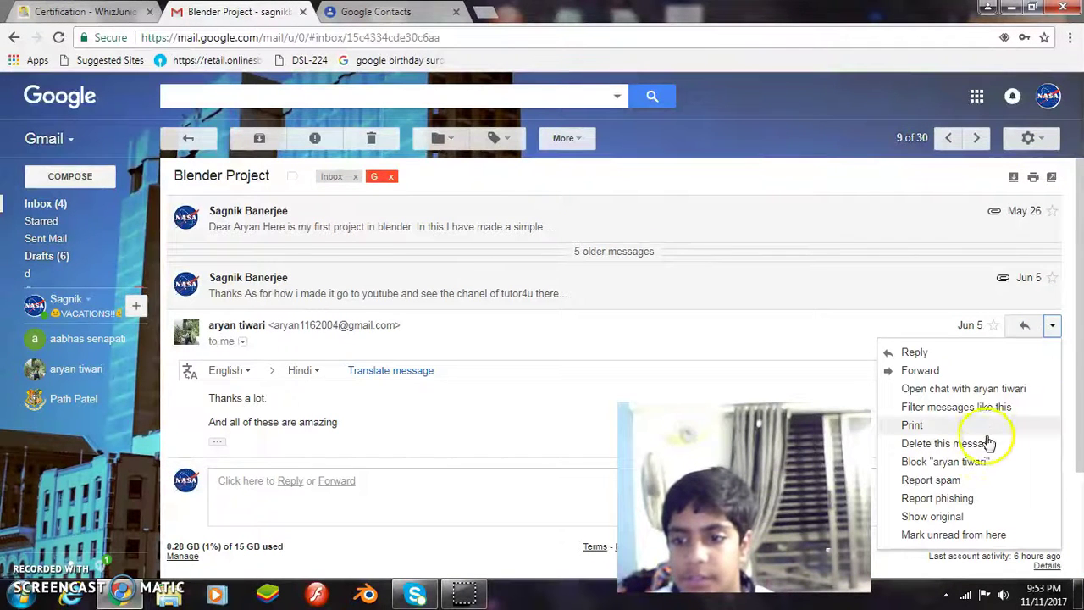
{"action": "left_click", "coordinate": [506, 455]}
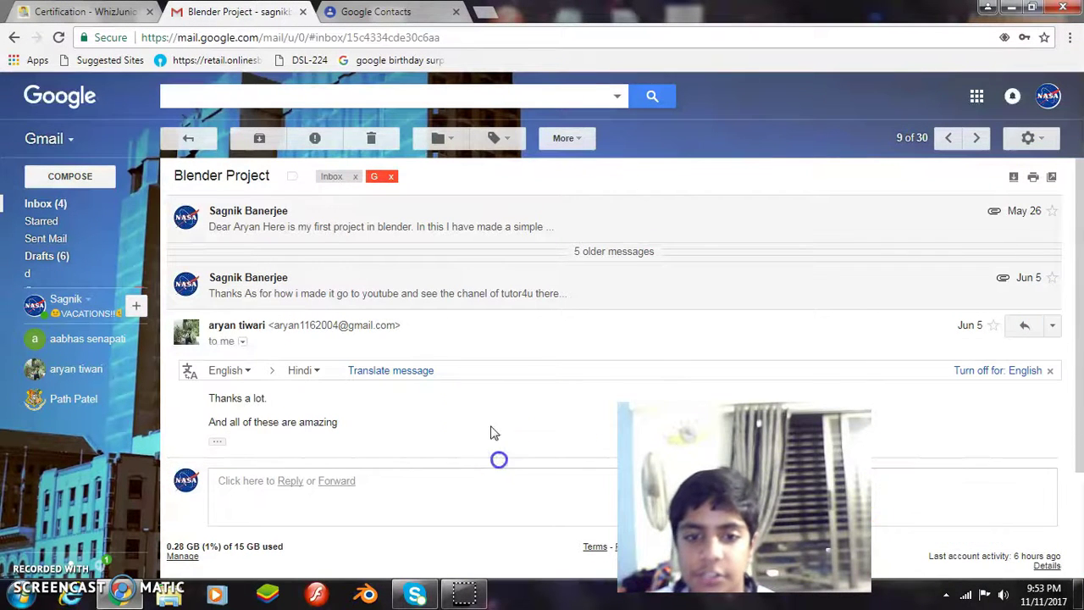
{"action": "left_click", "coordinate": [408, 372]}
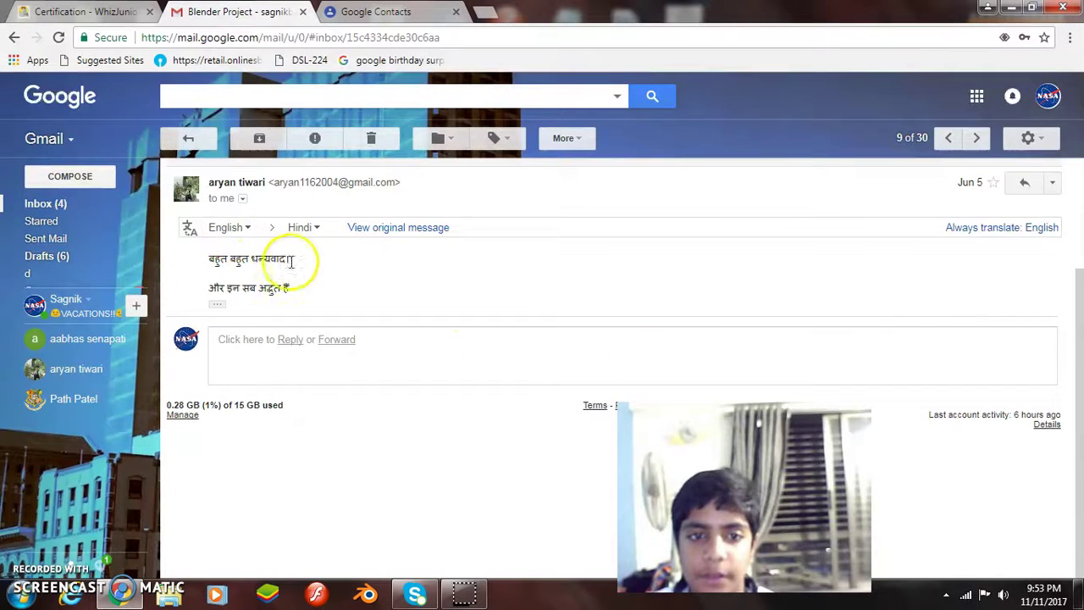
{"action": "left_click", "coordinate": [192, 138]}
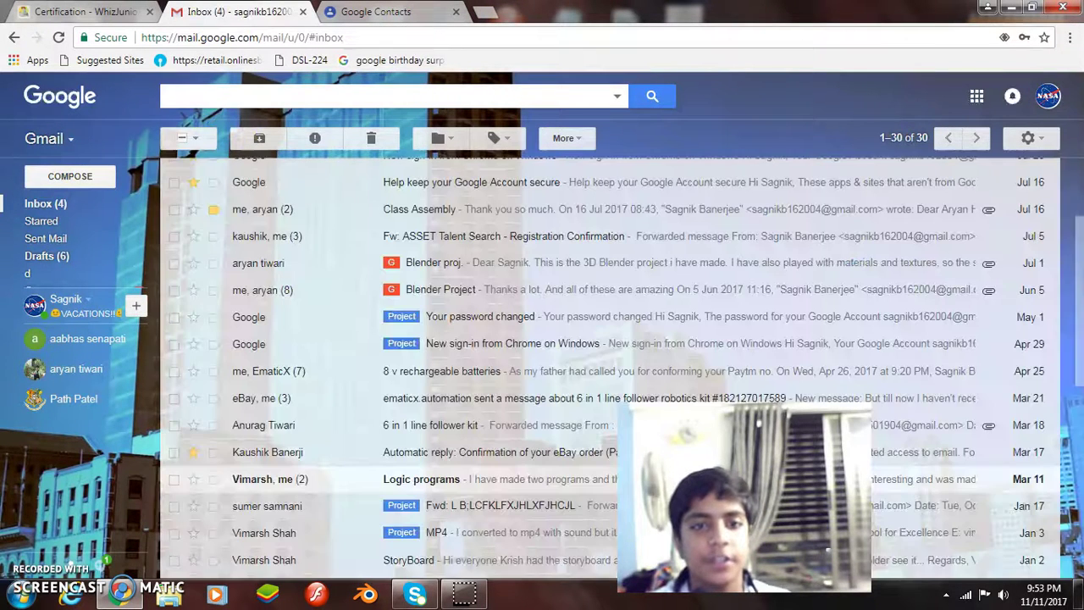
{"action": "left_click", "coordinate": [94, 13]}
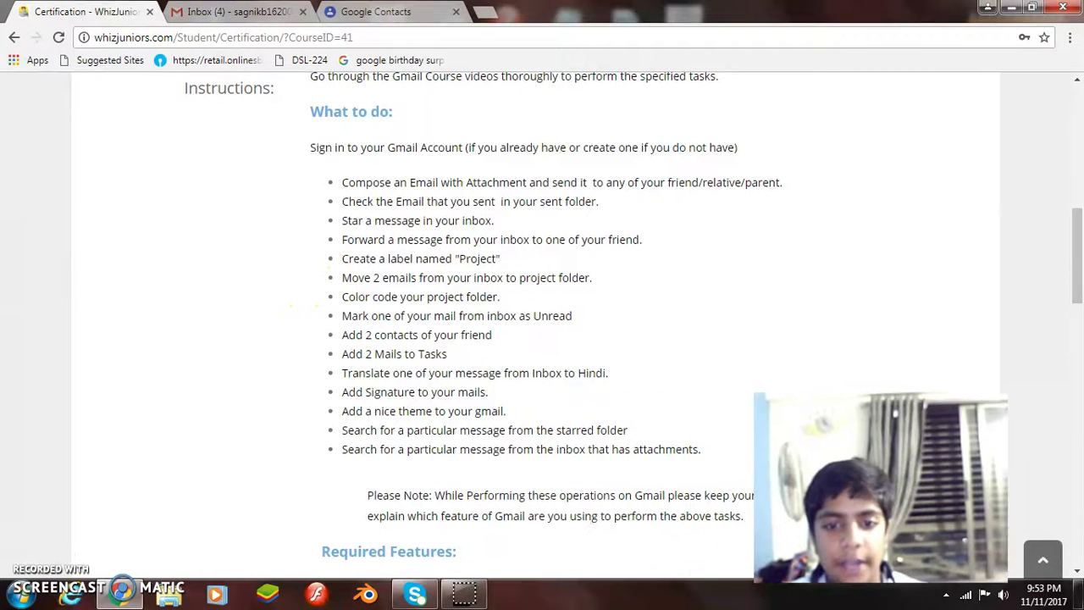
In General settings, select and delete the old Regards signature text.
{"action": "key", "text": "ctrl+Tab"}
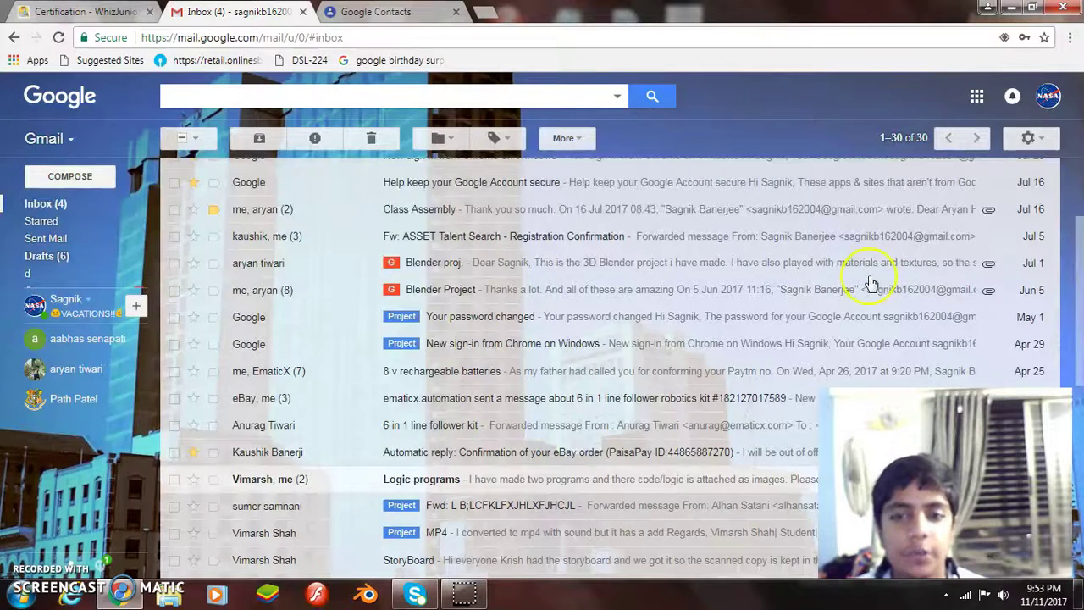
{"action": "scroll", "coordinate": [872, 282], "scroll_direction": "up", "scroll_amount": 3}
{"action": "left_click", "coordinate": [1038, 139]}
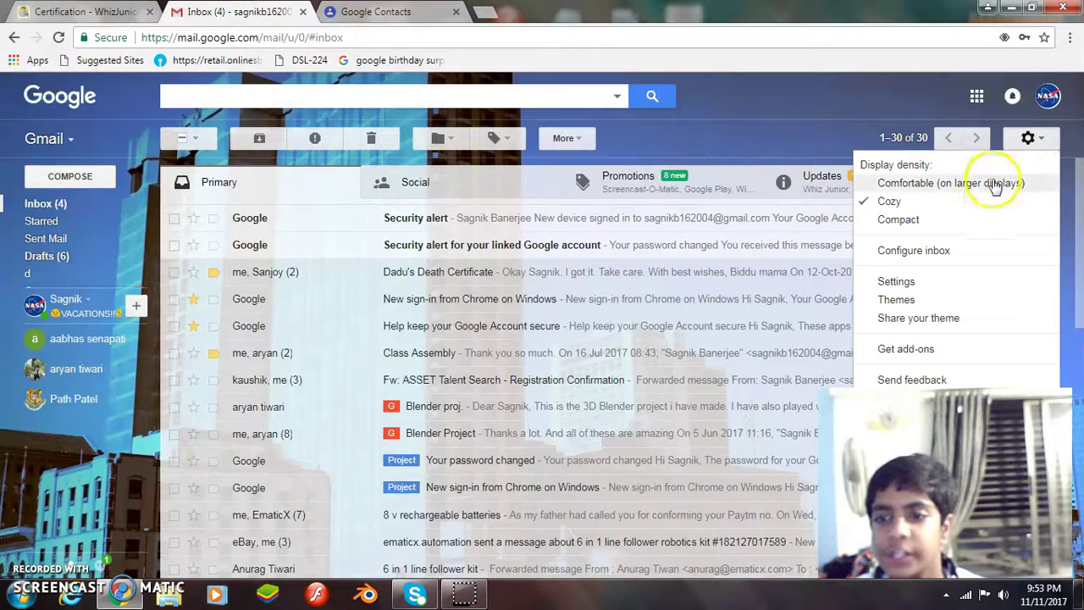
{"action": "left_click", "coordinate": [919, 284]}
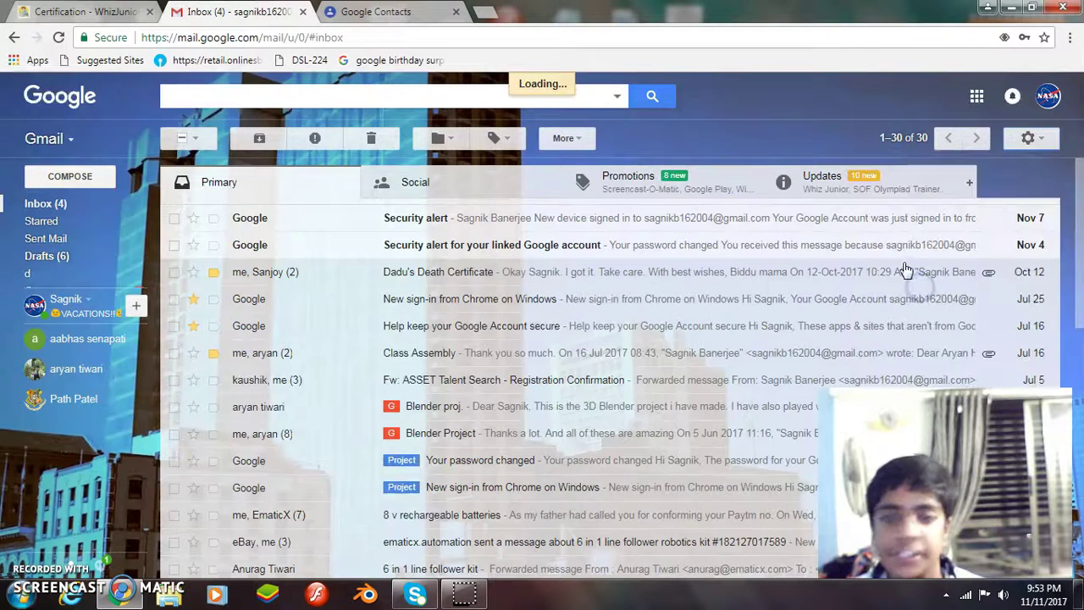
{"action": "scroll", "coordinate": [466, 338], "scroll_direction": "down", "scroll_amount": 15}
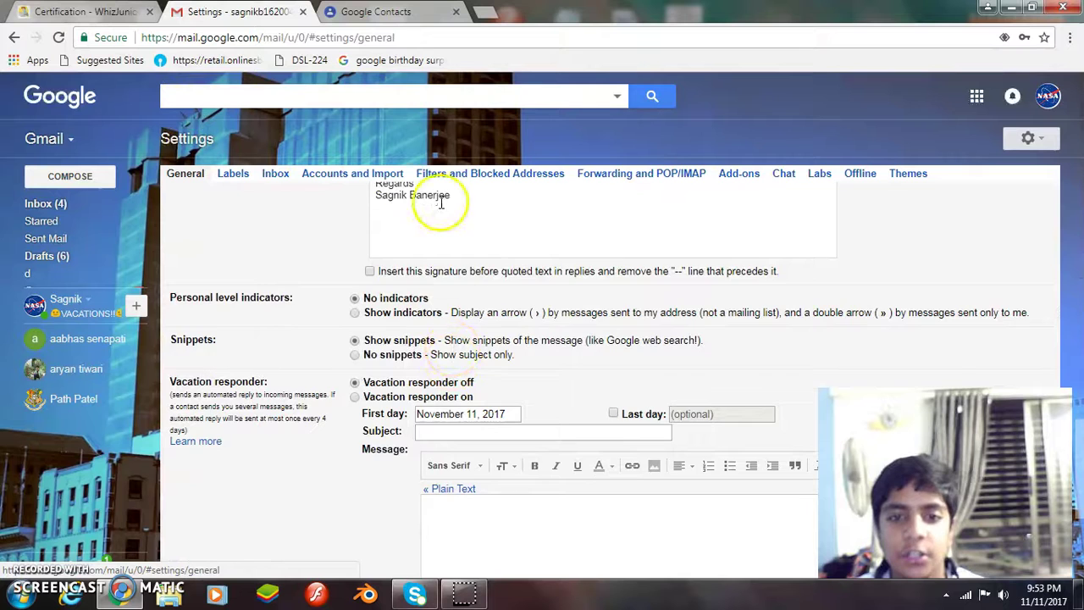
{"action": "scroll", "coordinate": [441, 212], "scroll_direction": "up", "scroll_amount": 1}
{"action": "left_click_drag", "start_coordinate": [448, 274], "coordinate": [340, 254]}
{"action": "mouse_move", "coordinate": [490, 274]}
{"action": "left_mouse_down"}
{"action": "mouse_move", "coordinate": [412, 274]}
{"action": "mouse_move", "coordinate": [358, 257]}
{"action": "left_mouse_up"}
{"action": "key", "text": "BackSpace"}
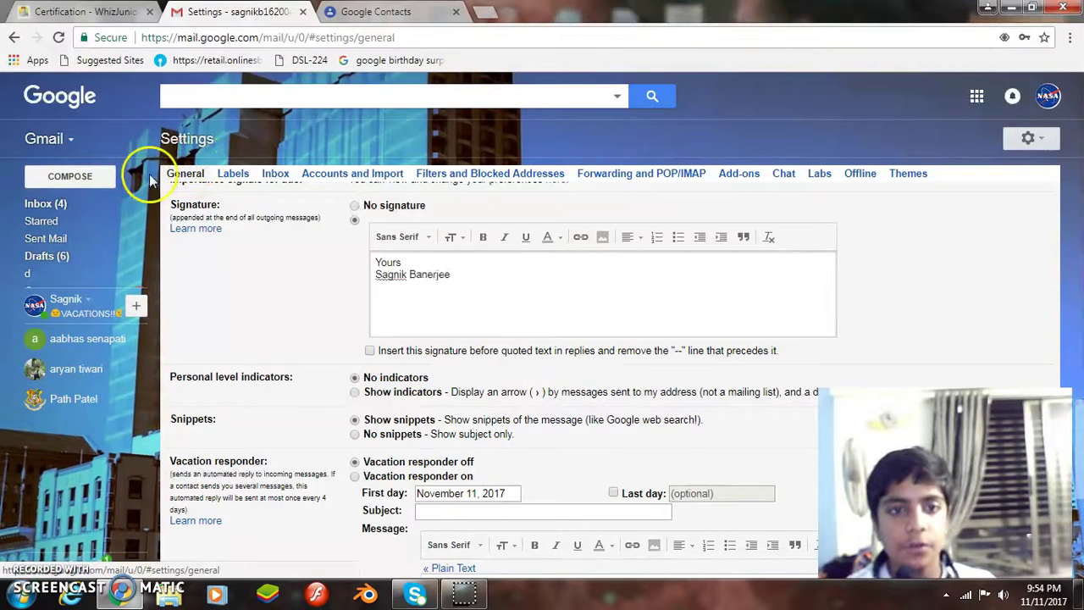
Keep the signature edits and save the new 'Yours' signature.
{"action": "left_click", "coordinate": [69, 204]}
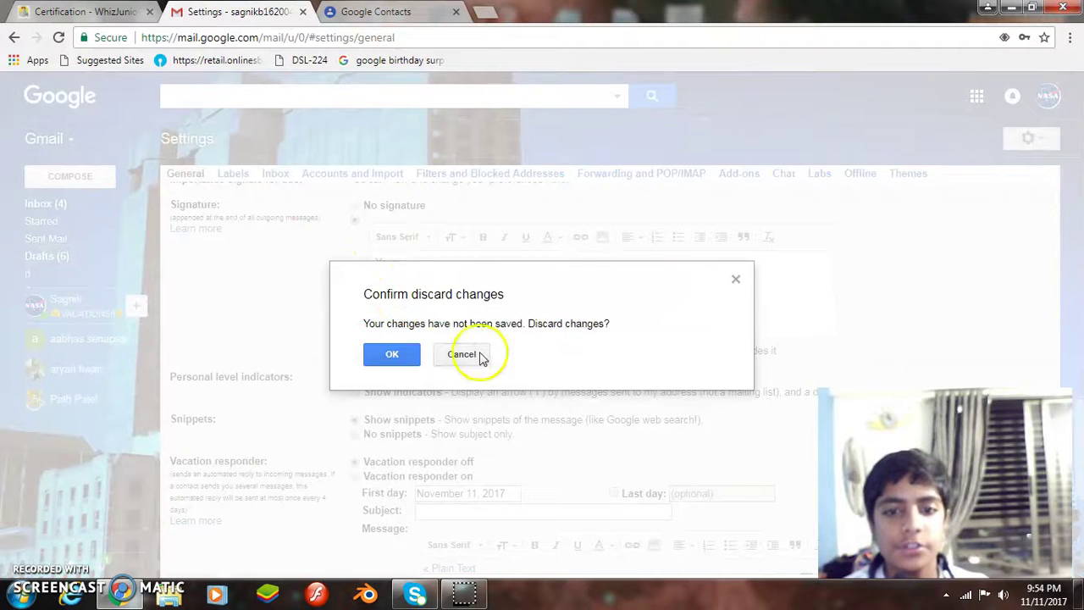
{"action": "left_click", "coordinate": [735, 278]}
{"action": "scroll", "coordinate": [627, 381], "scroll_direction": "down", "scroll_amount": 3}
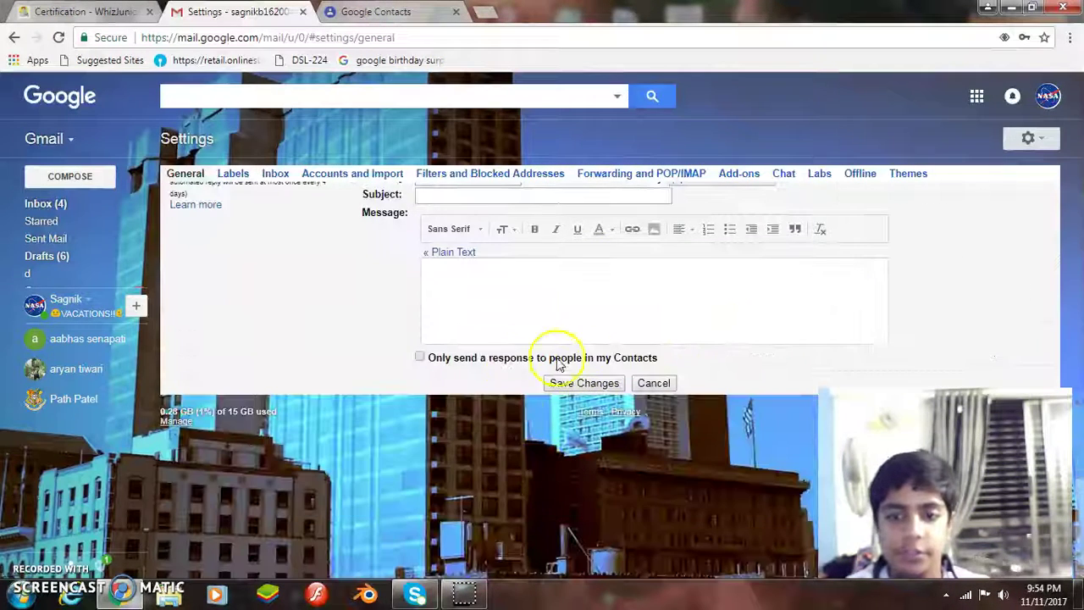
{"action": "left_click", "coordinate": [586, 382]}
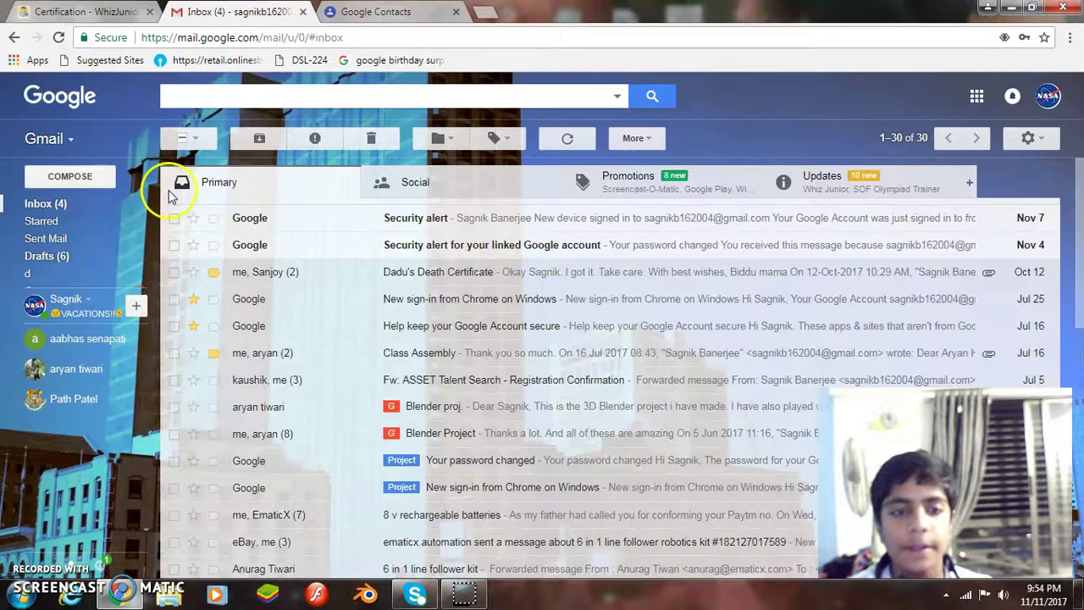
Check that a new message draft shows the 'Yours' signature, then discard it.
{"action": "left_click", "coordinate": [69, 176]}
{"action": "left_click", "coordinate": [729, 377]}
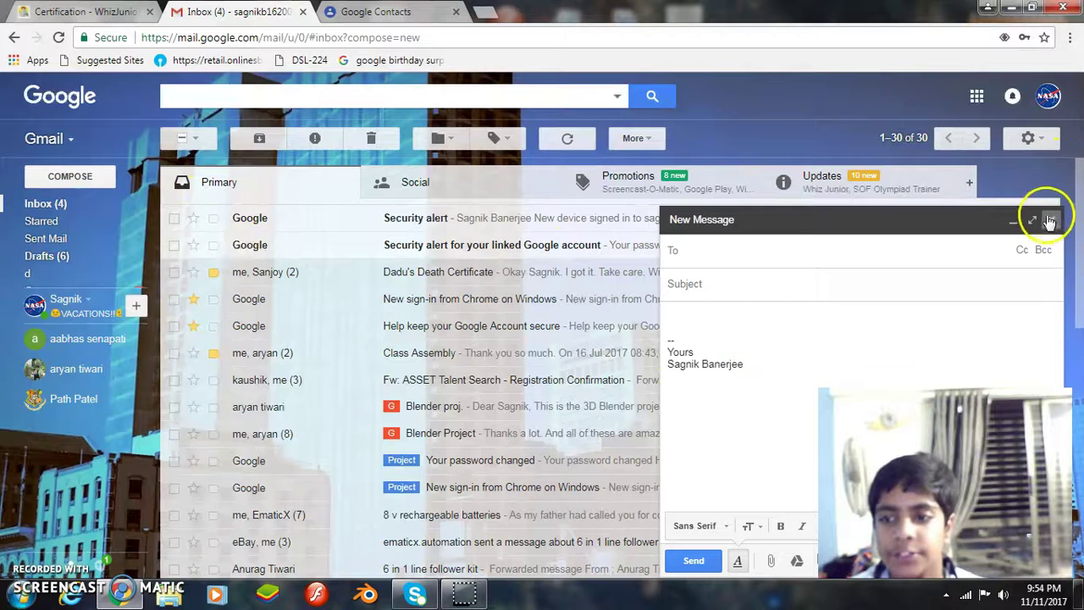
{"action": "left_click", "coordinate": [1050, 220]}
{"action": "left_click", "coordinate": [89, 14]}
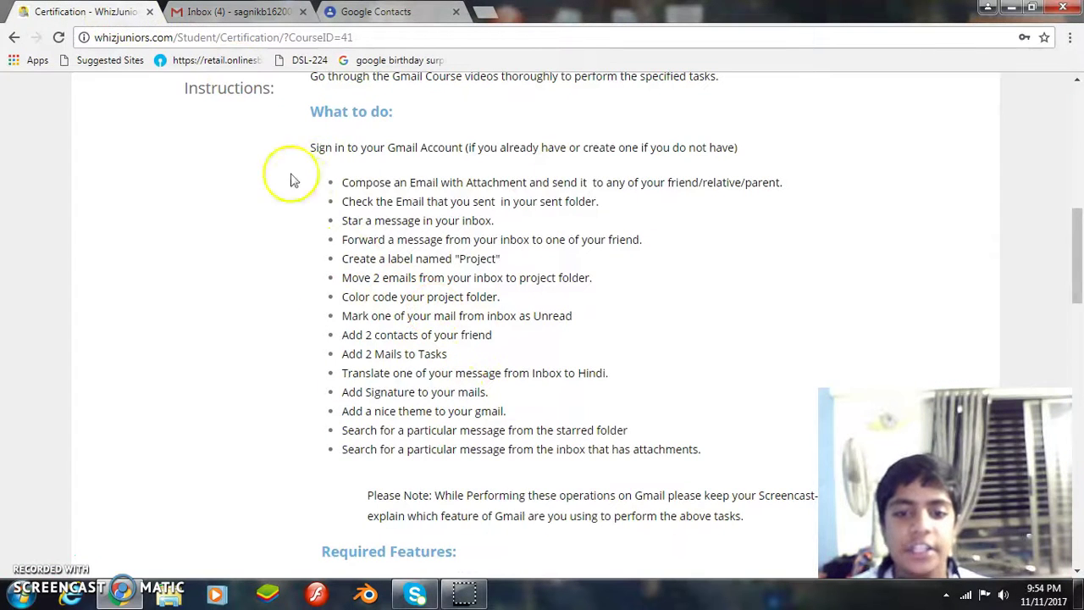
Replace the city skyline theme with the red canyon photo theme.
{"action": "left_click", "coordinate": [237, 12]}
{"action": "left_click", "coordinate": [1028, 137]}
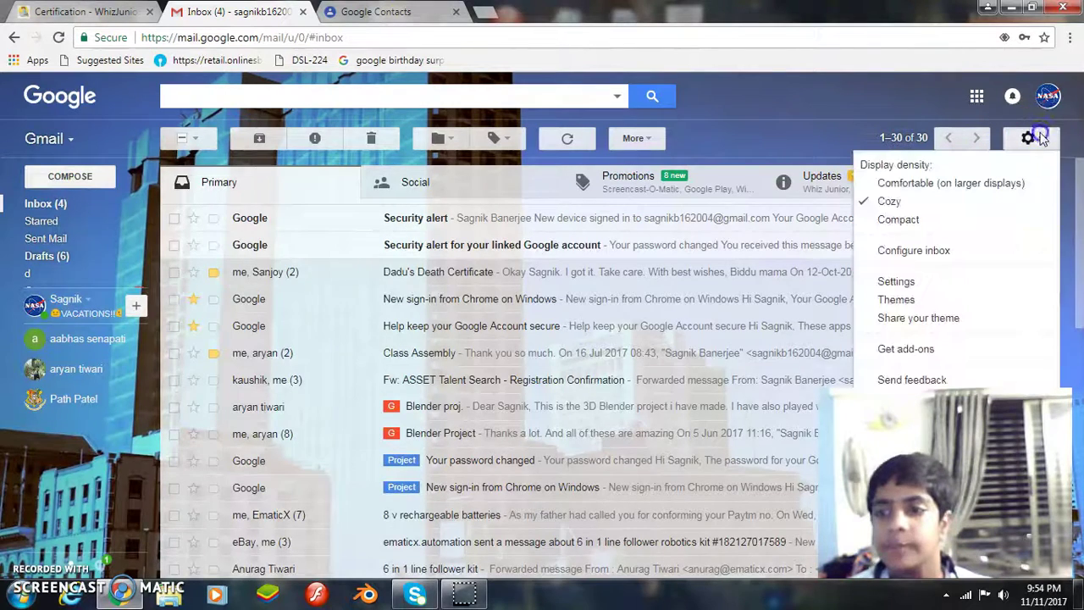
{"action": "left_click", "coordinate": [901, 300]}
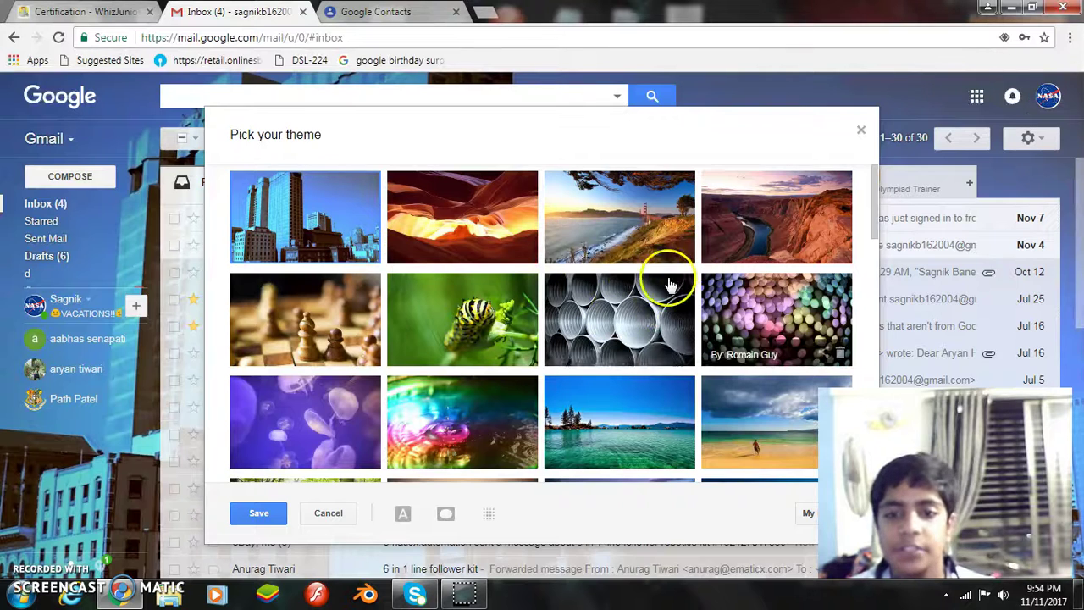
{"action": "left_click", "coordinate": [457, 206]}
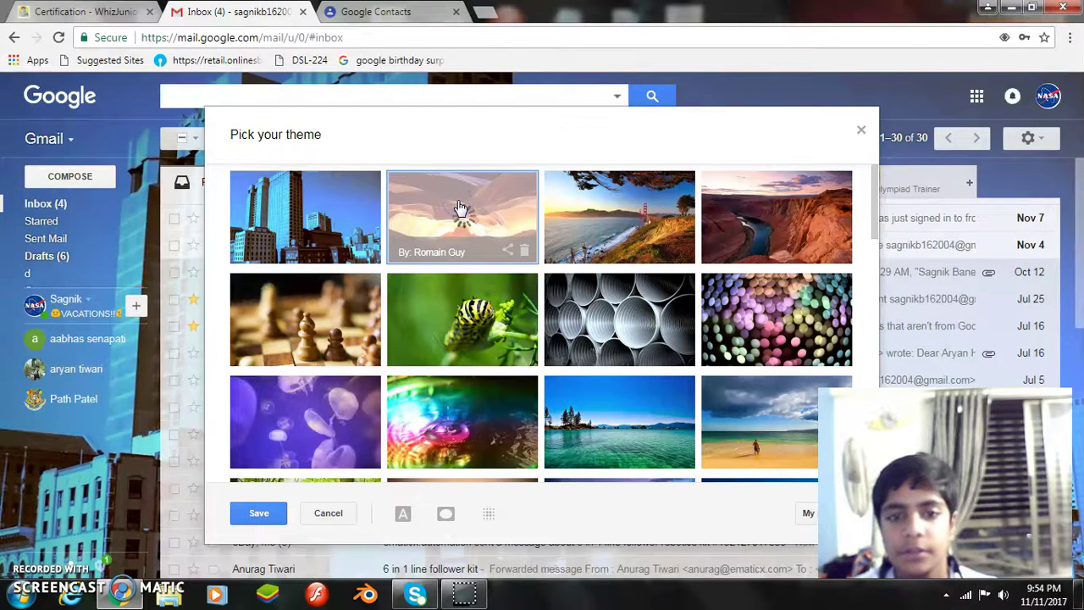
{"action": "left_click", "coordinate": [860, 133]}
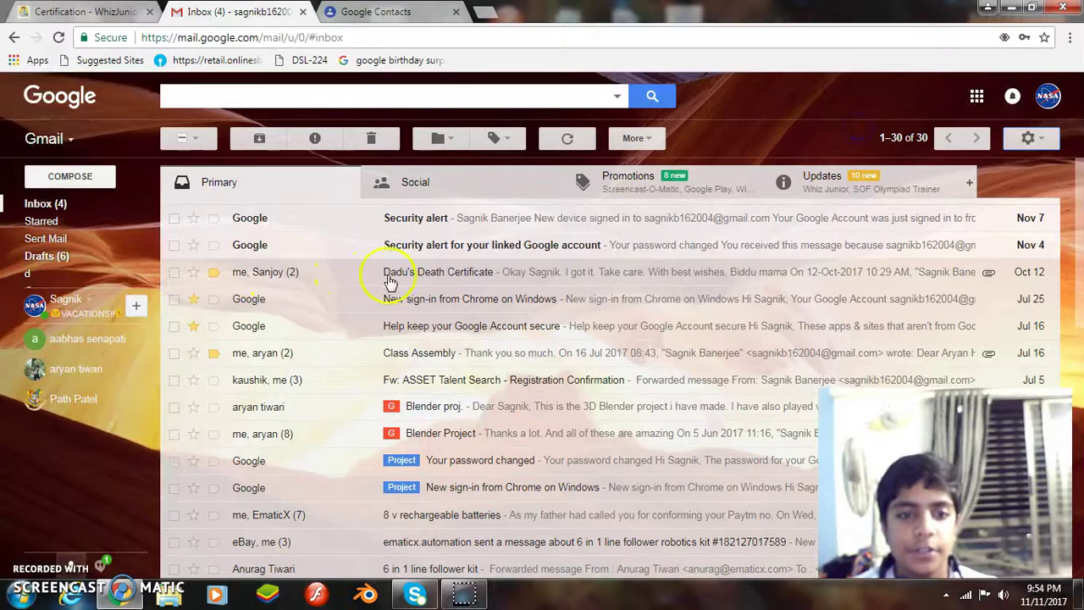
{"action": "key", "text": "ctrl+shift+Tab"}
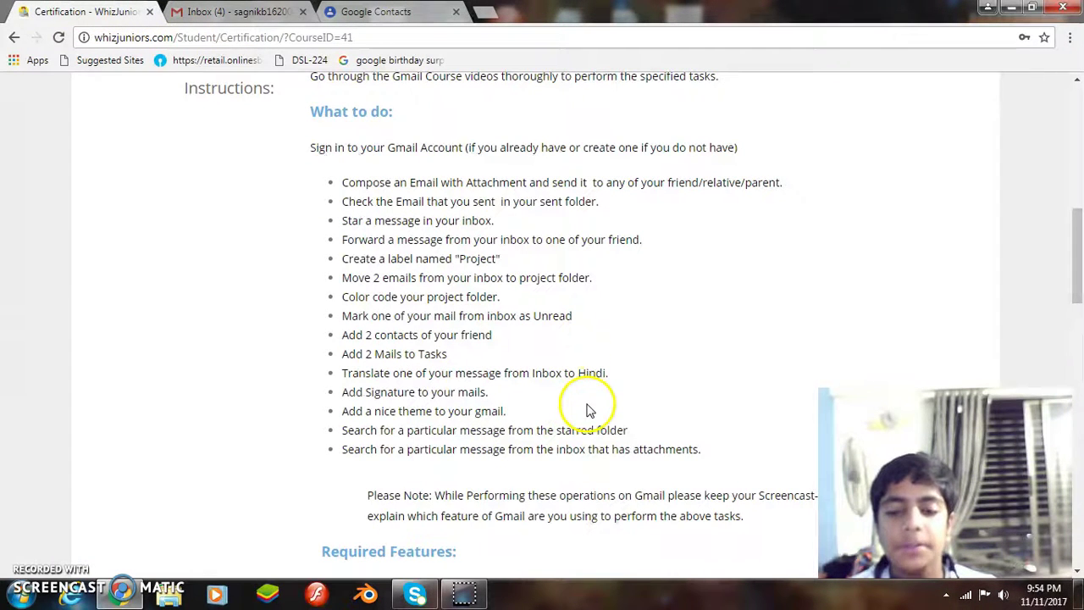
Search starred mail for one contact's name and open the single 'Our Final animation' result.
{"action": "key", "text": "ctrl+Tab"}
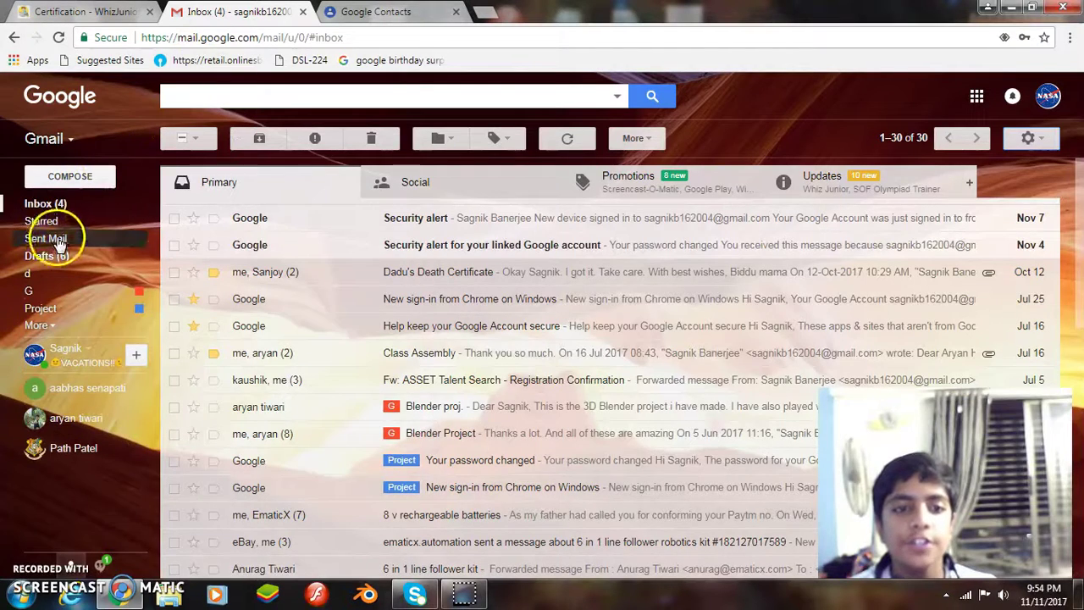
{"action": "left_click", "coordinate": [42, 222]}
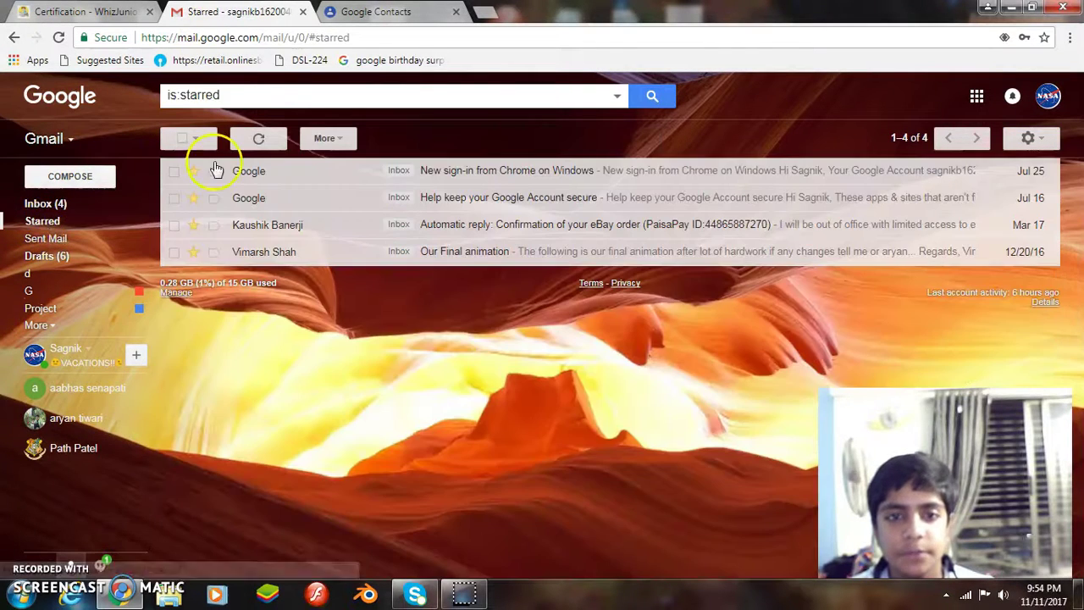
{"action": "left_click", "coordinate": [251, 94]}
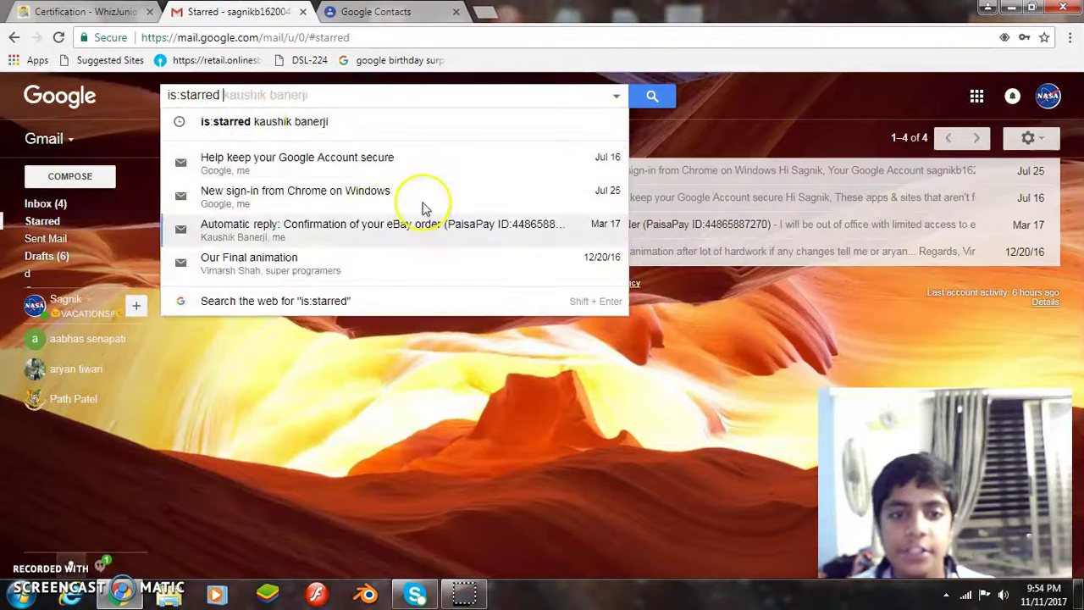
{"action": "left_click", "coordinate": [663, 448]}
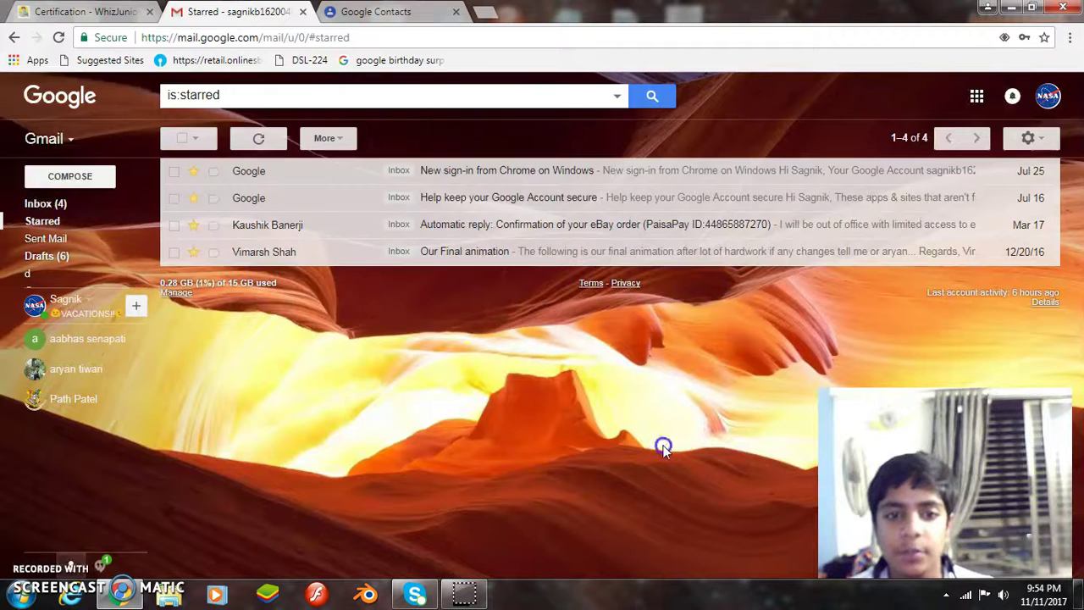
{"action": "left_click", "coordinate": [239, 96]}
{"action": "left_click", "coordinate": [407, 413]}
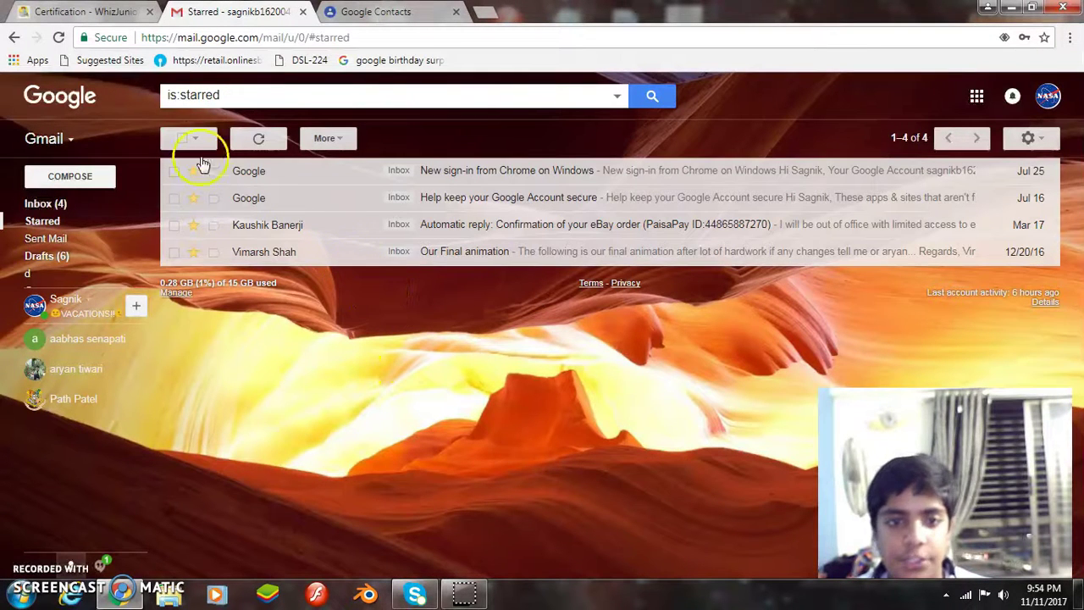
{"action": "left_click", "coordinate": [230, 98]}
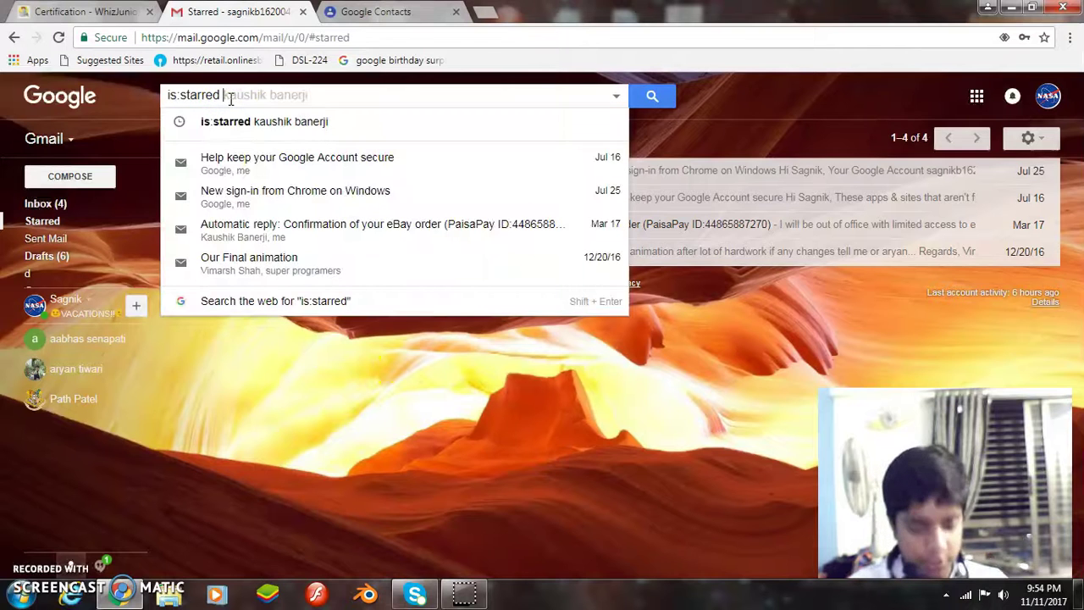
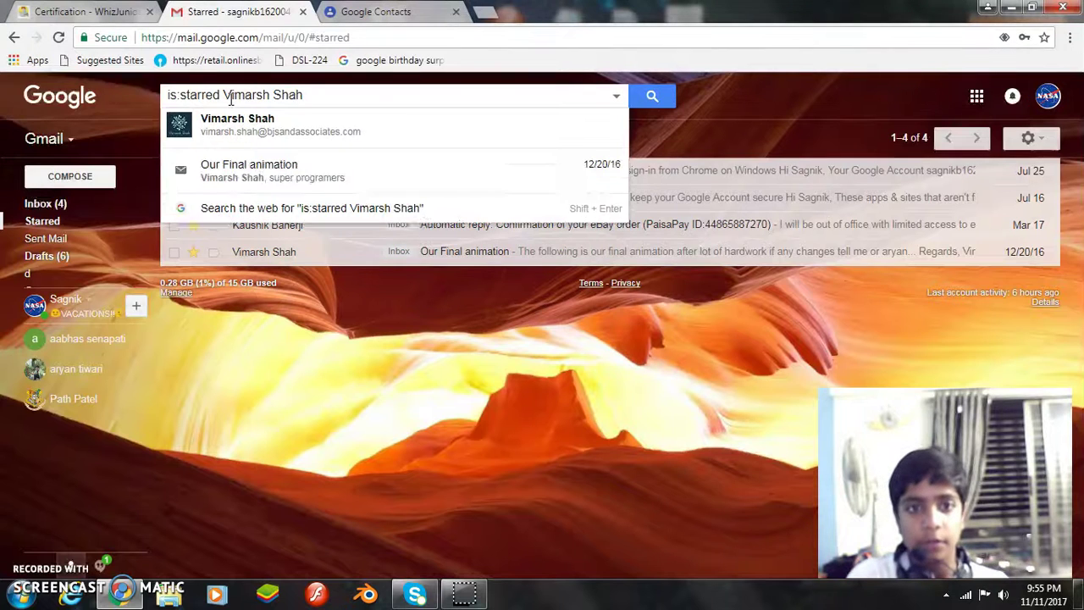
{"action": "key", "text": "Return"}
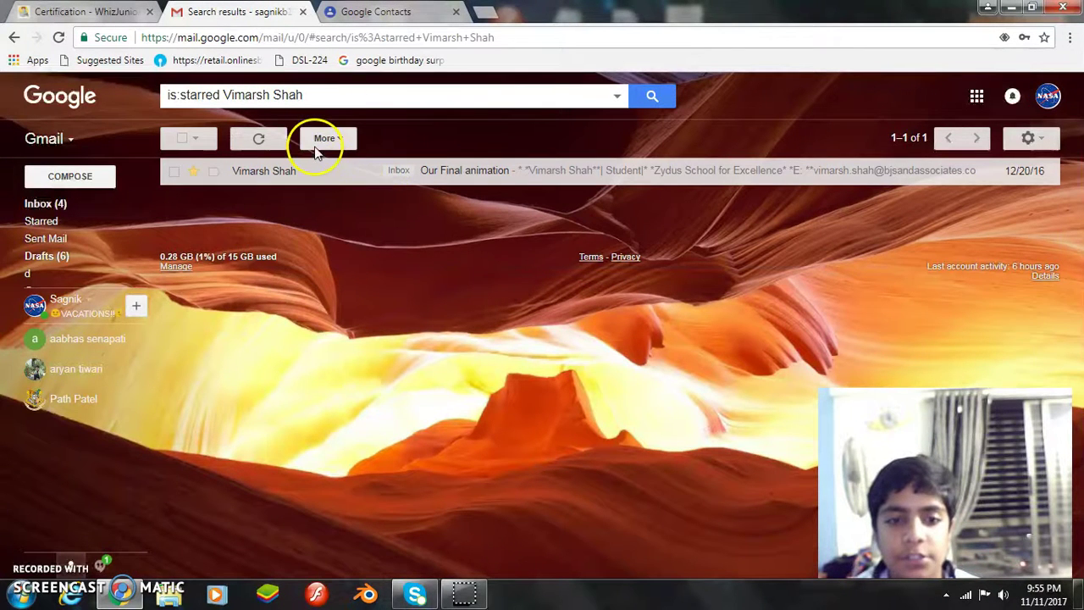
{"action": "left_click", "coordinate": [340, 174]}
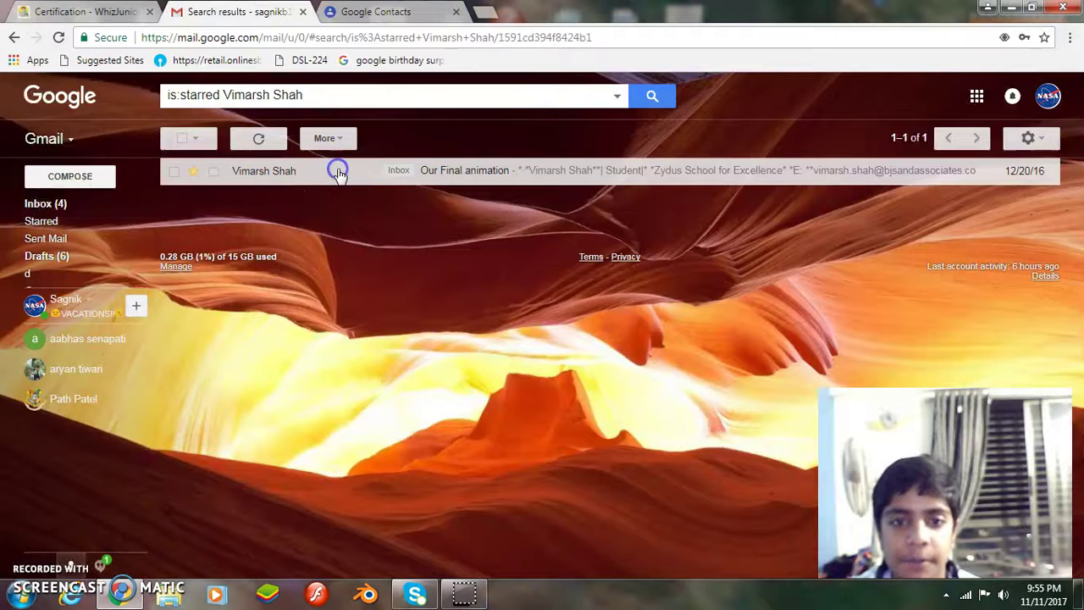
{"action": "left_click", "coordinate": [188, 138]}
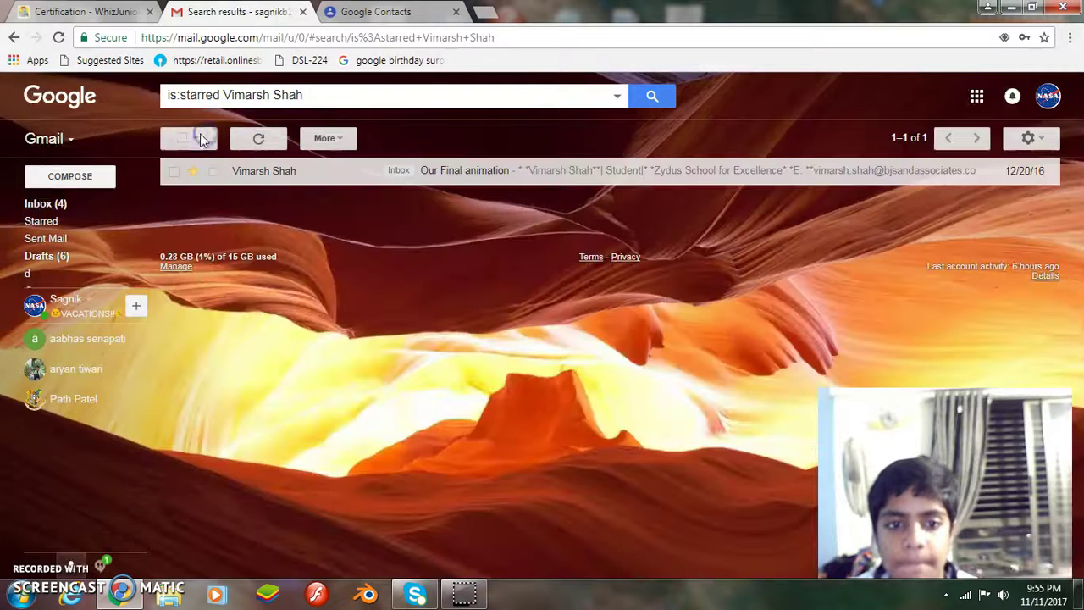
{"action": "left_click", "coordinate": [81, 11]}
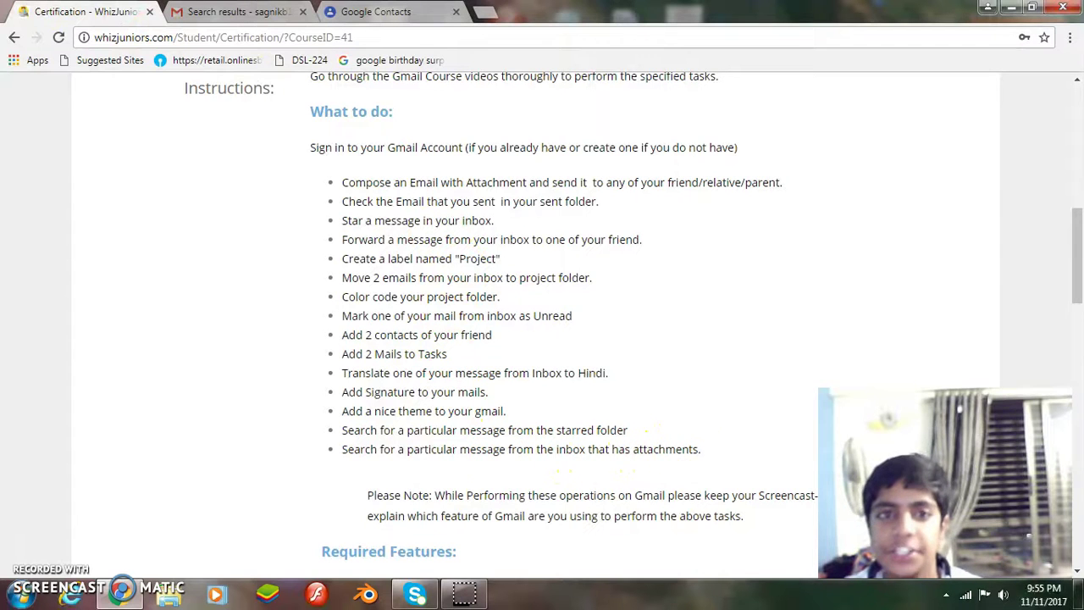
Run a Has attachment advanced search from the inbox, listing 28 conversations.
{"action": "left_click", "coordinate": [239, 11]}
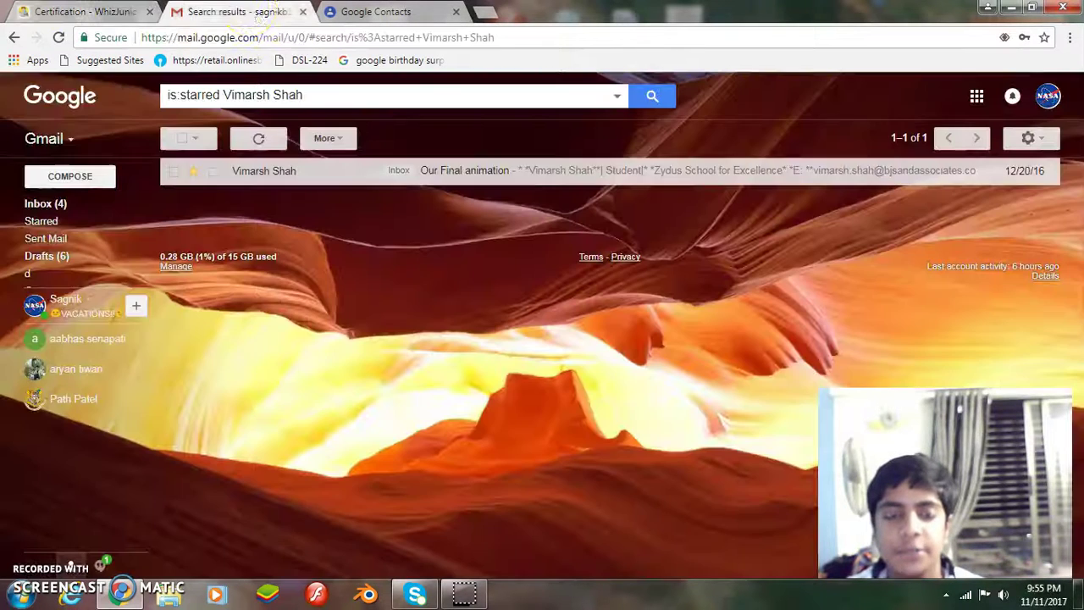
{"action": "left_click", "coordinate": [42, 204]}
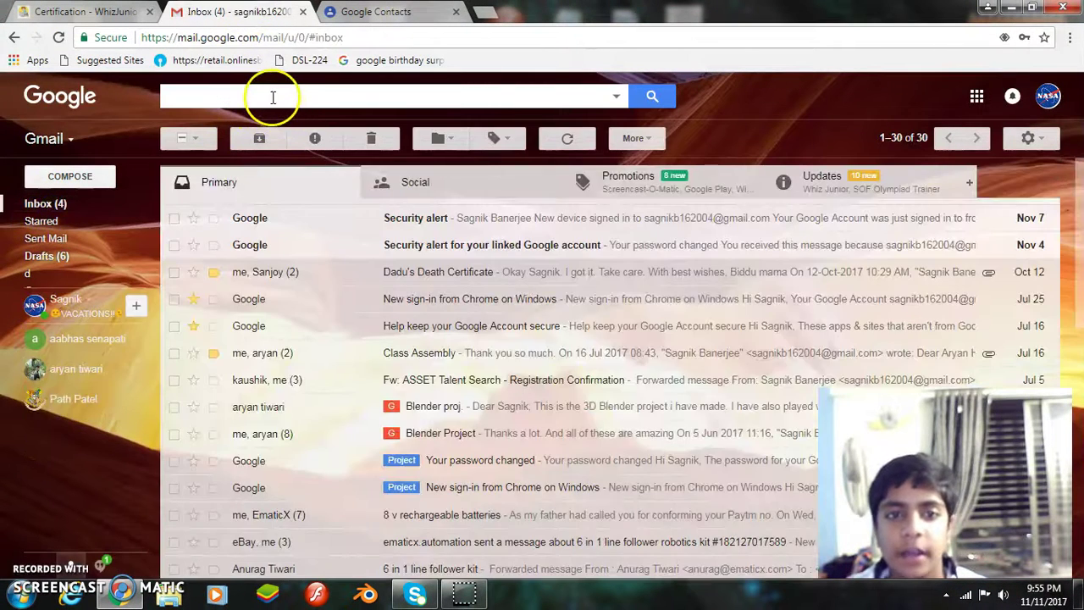
{"action": "left_click", "coordinate": [616, 96]}
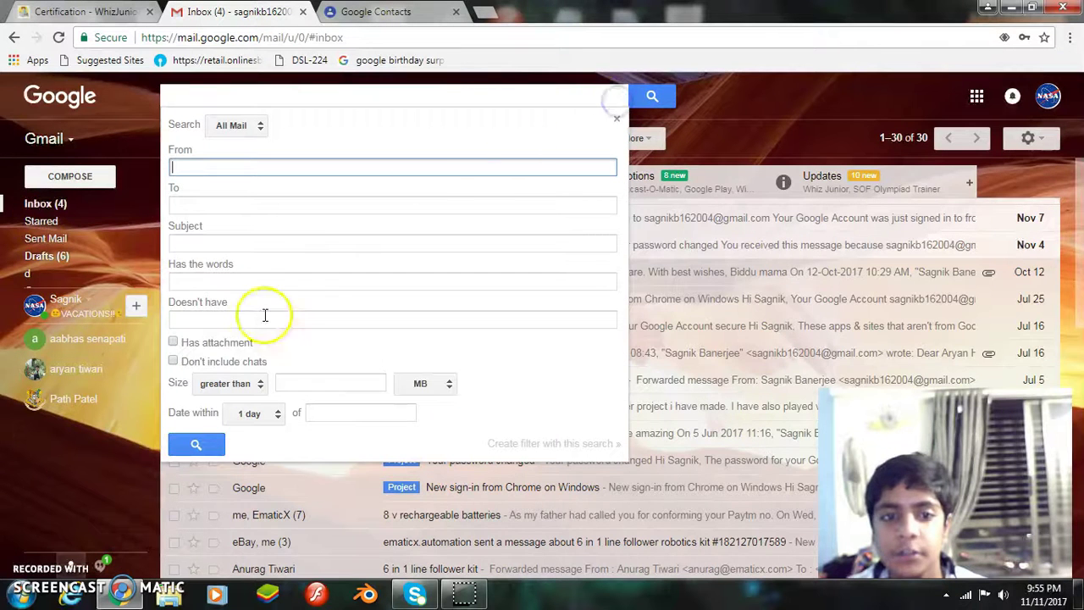
{"action": "left_click", "coordinate": [174, 344]}
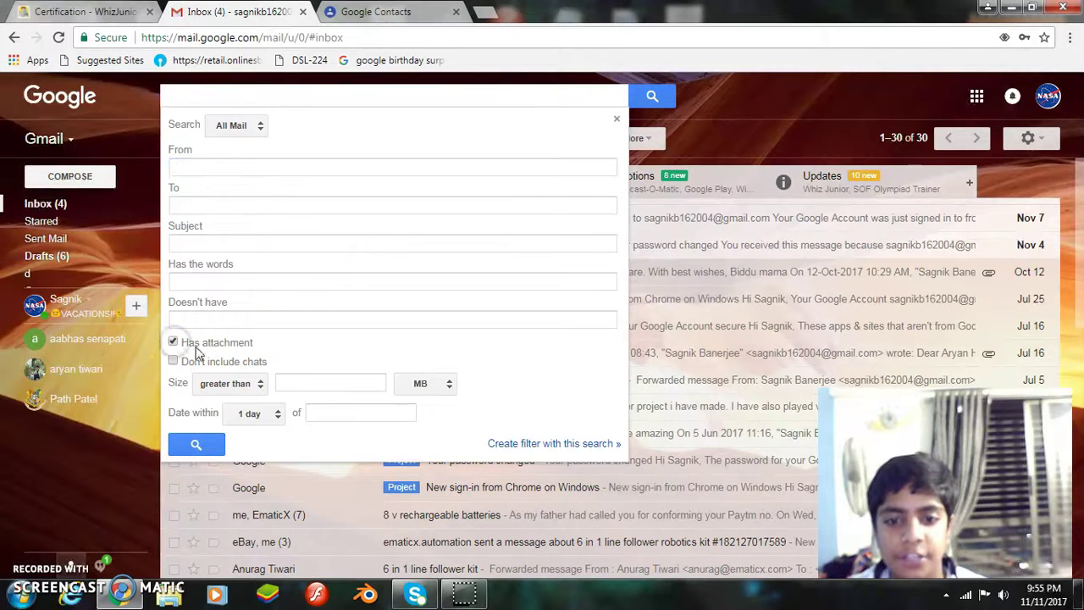
{"action": "left_click", "coordinate": [544, 445]}
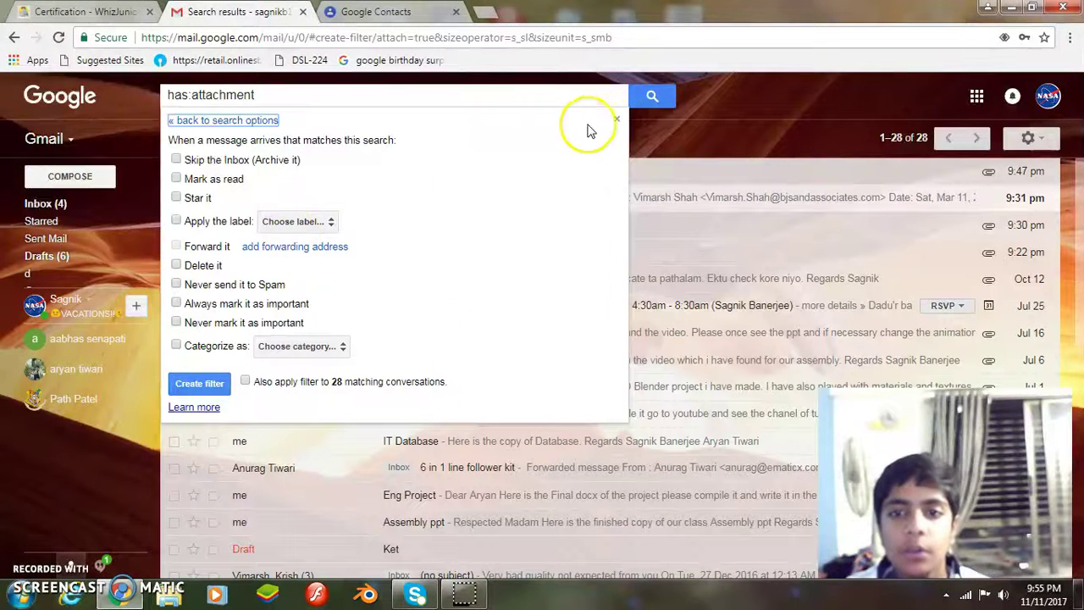
{"action": "left_click", "coordinate": [664, 131]}
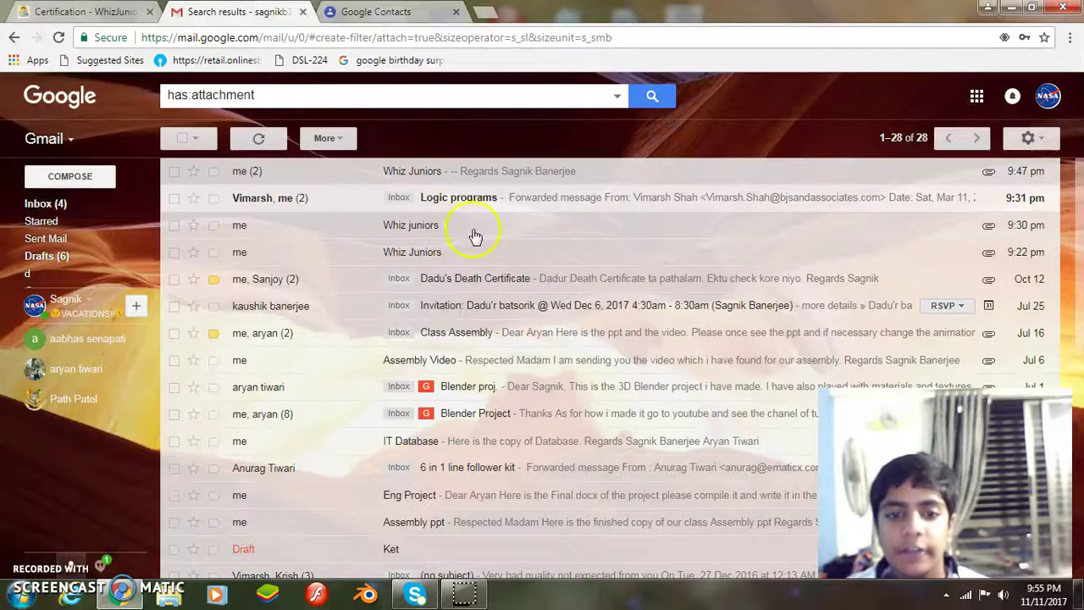
Open the 'Whiz Juniors' and 'Blender proj.' results to check their attachments.
{"action": "scroll", "coordinate": [474, 241], "scroll_direction": "down", "scroll_amount": 6}
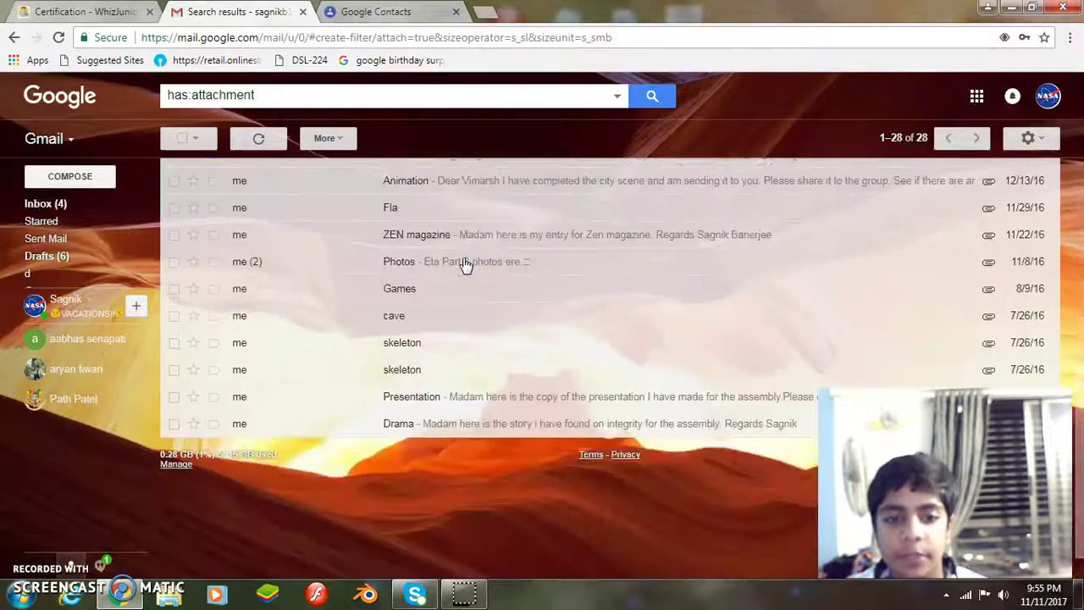
{"action": "scroll", "coordinate": [465, 265], "scroll_direction": "up", "scroll_amount": 6}
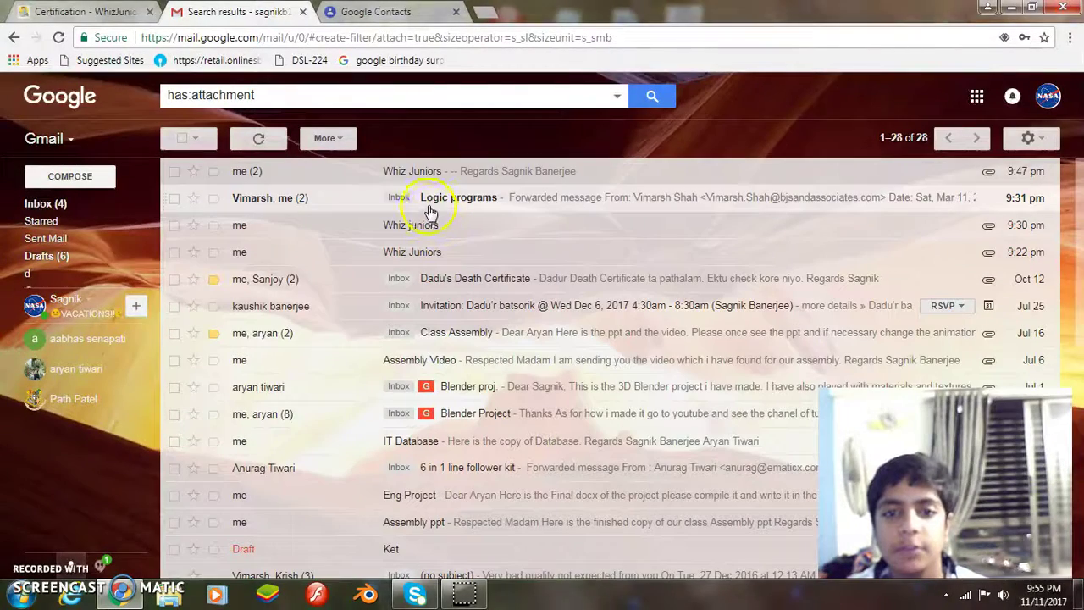
{"action": "left_click", "coordinate": [391, 172]}
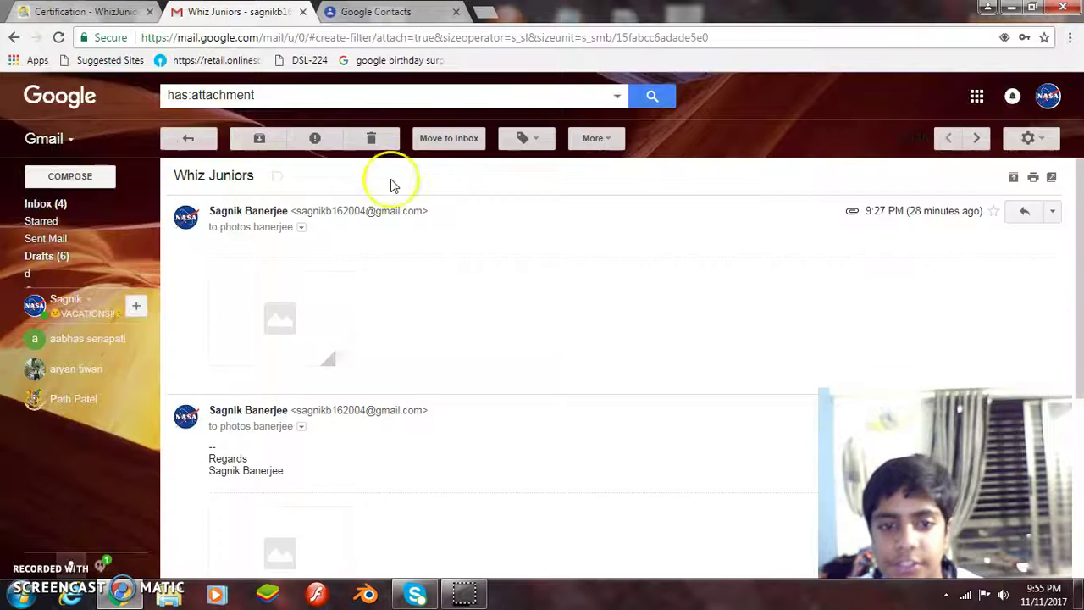
{"action": "scroll", "coordinate": [302, 271], "scroll_direction": "down", "scroll_amount": 3}
{"action": "scroll", "coordinate": [291, 240], "scroll_direction": "up", "scroll_amount": 3}
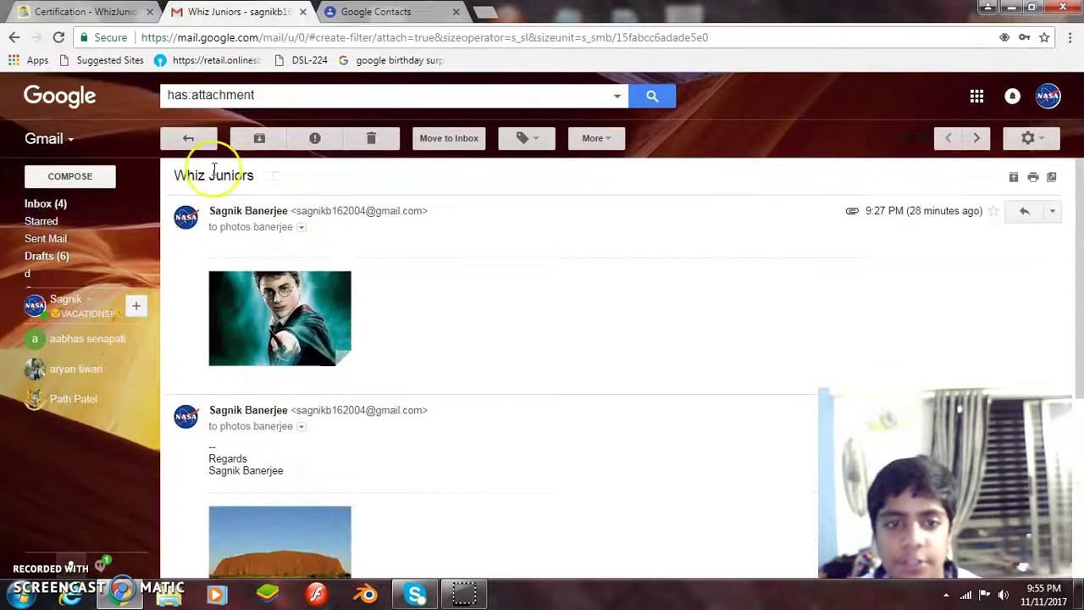
{"action": "left_click", "coordinate": [193, 138]}
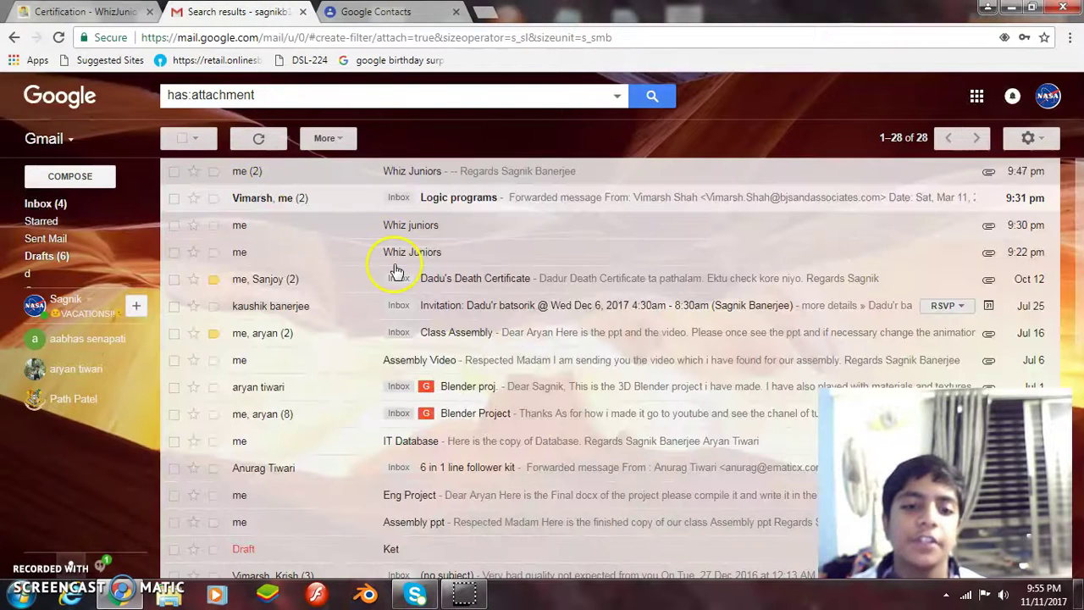
{"action": "scroll", "coordinate": [403, 288], "scroll_direction": "down", "scroll_amount": 1}
{"action": "left_click", "coordinate": [489, 311]}
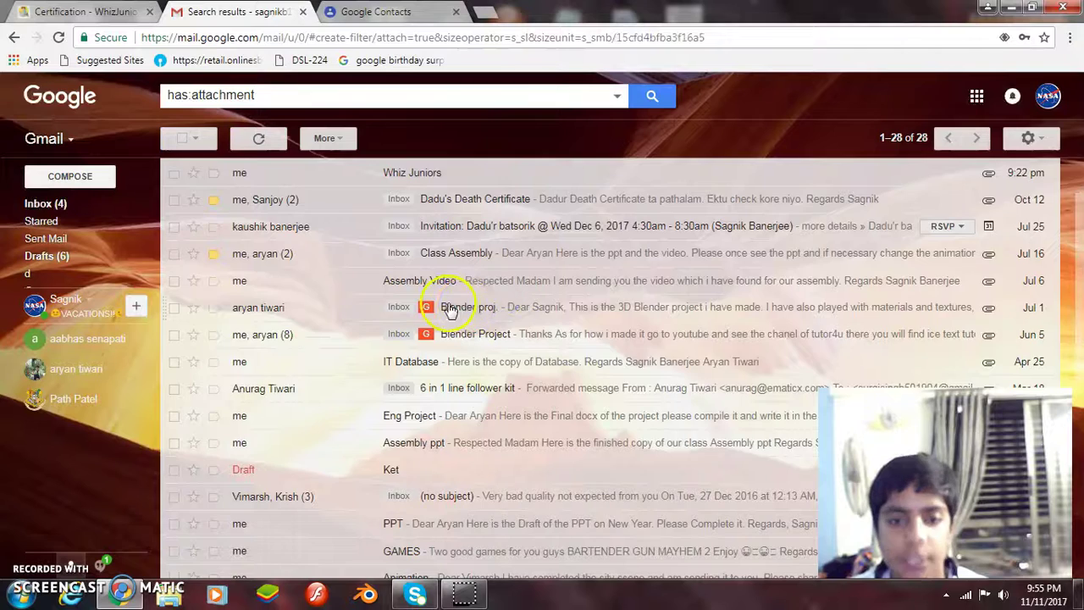
{"action": "scroll", "coordinate": [395, 293], "scroll_direction": "down", "scroll_amount": 3}
{"action": "scroll", "coordinate": [372, 280], "scroll_direction": "down", "scroll_amount": 2}
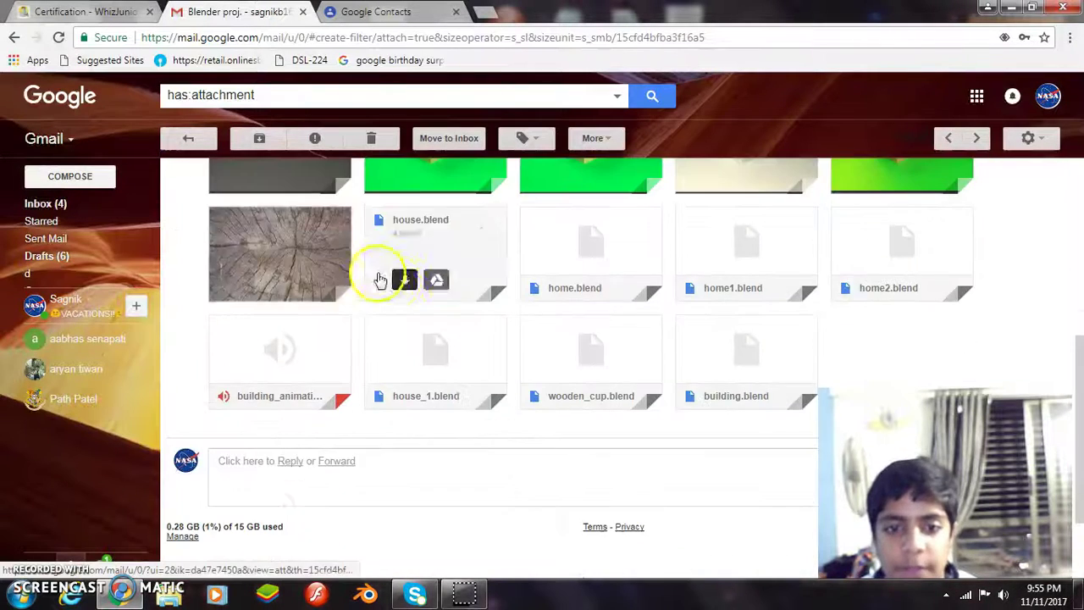
{"action": "scroll", "coordinate": [322, 254], "scroll_direction": "up", "scroll_amount": 3}
{"action": "left_click", "coordinate": [190, 139]}
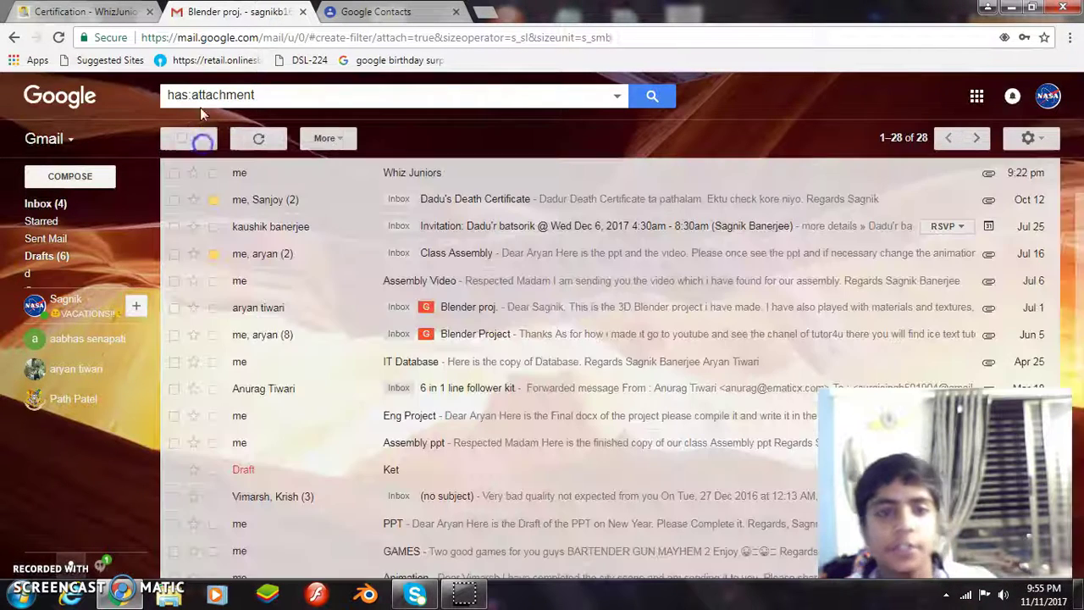